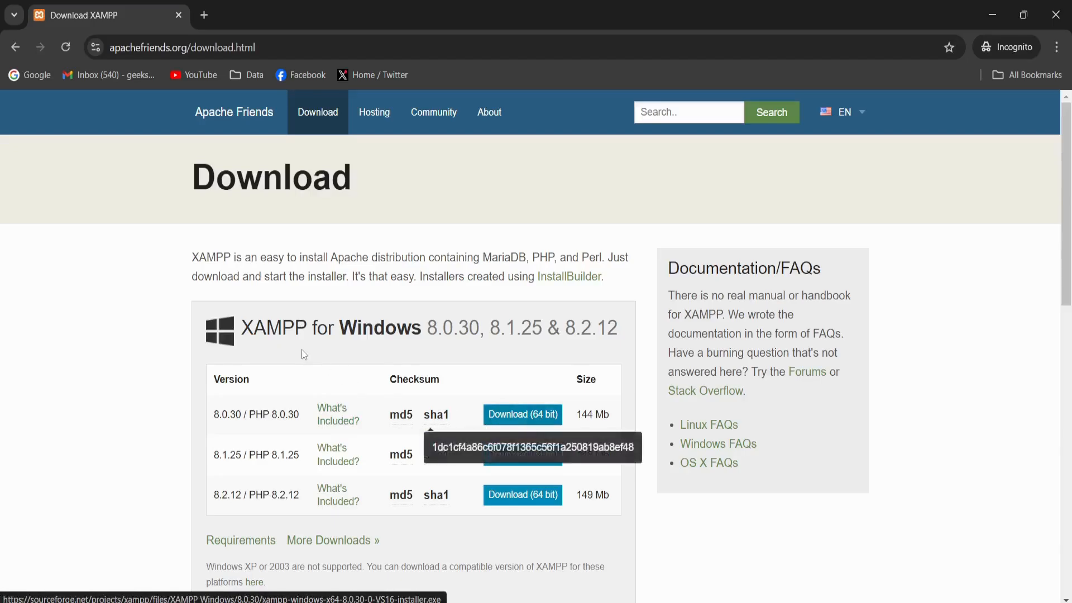
# Download the 64-bit XAMPP 8.0.30 installer for Windows into the Downloads folder, replacing the existing copy.
pyautogui.click(525, 421)
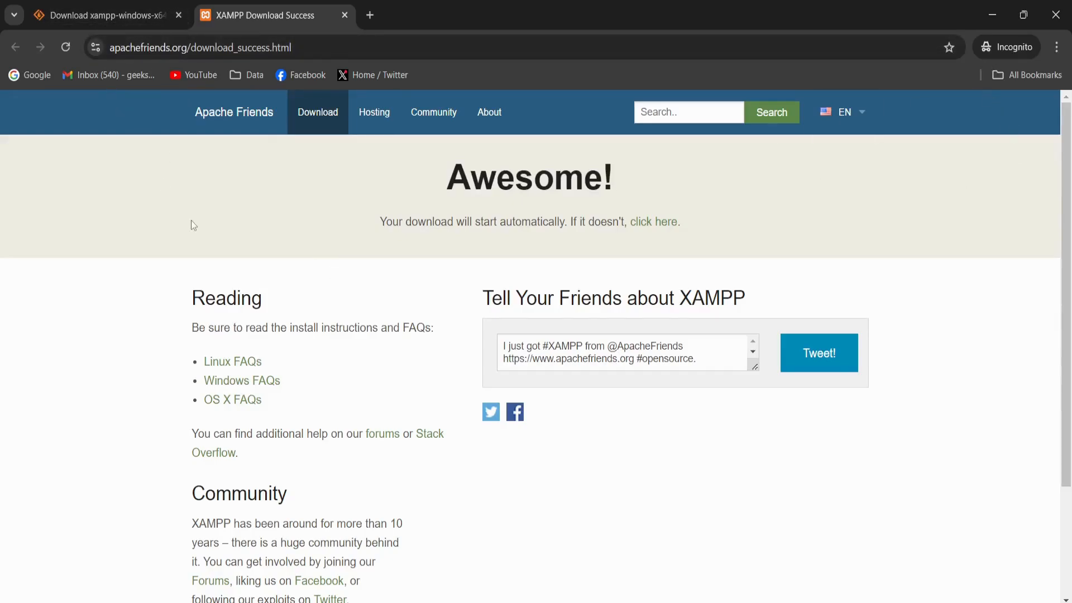
pyautogui.click(103, 17)
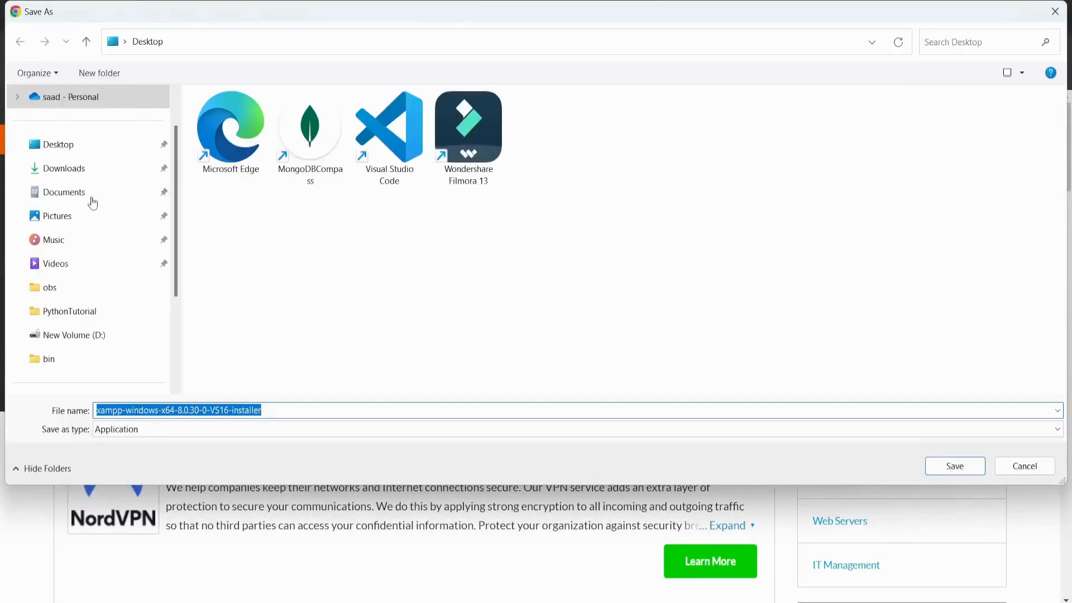
pyautogui.click(66, 177)
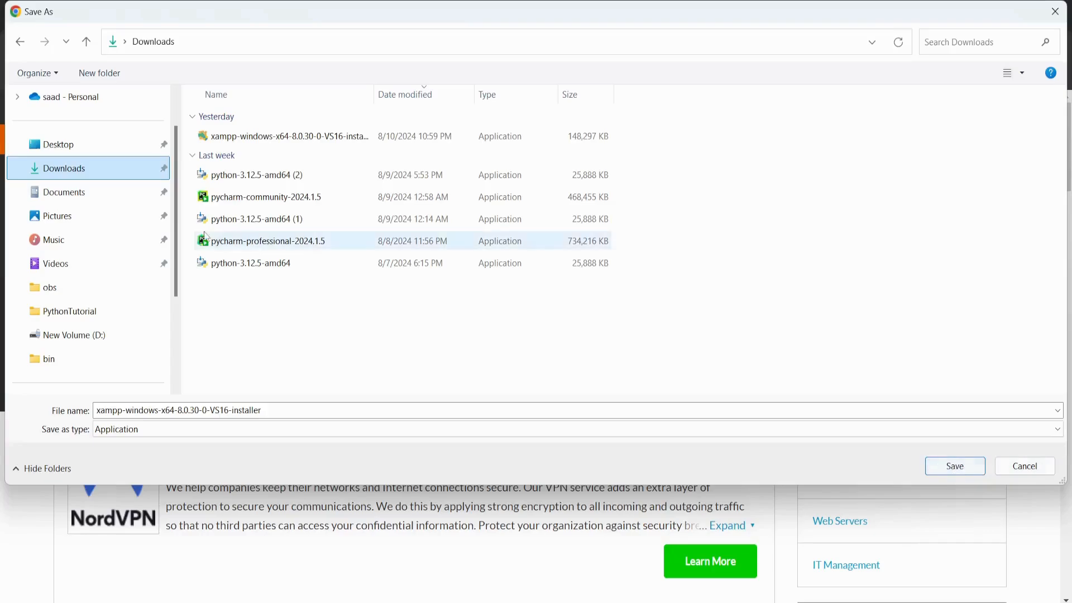
pyautogui.click(953, 468)
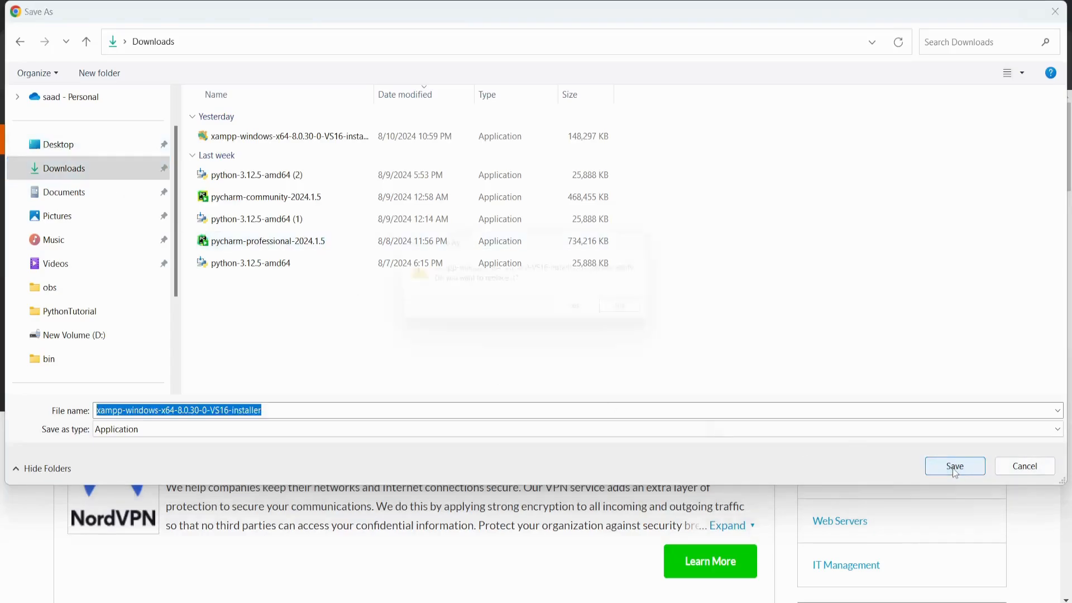
pyautogui.click(589, 313)
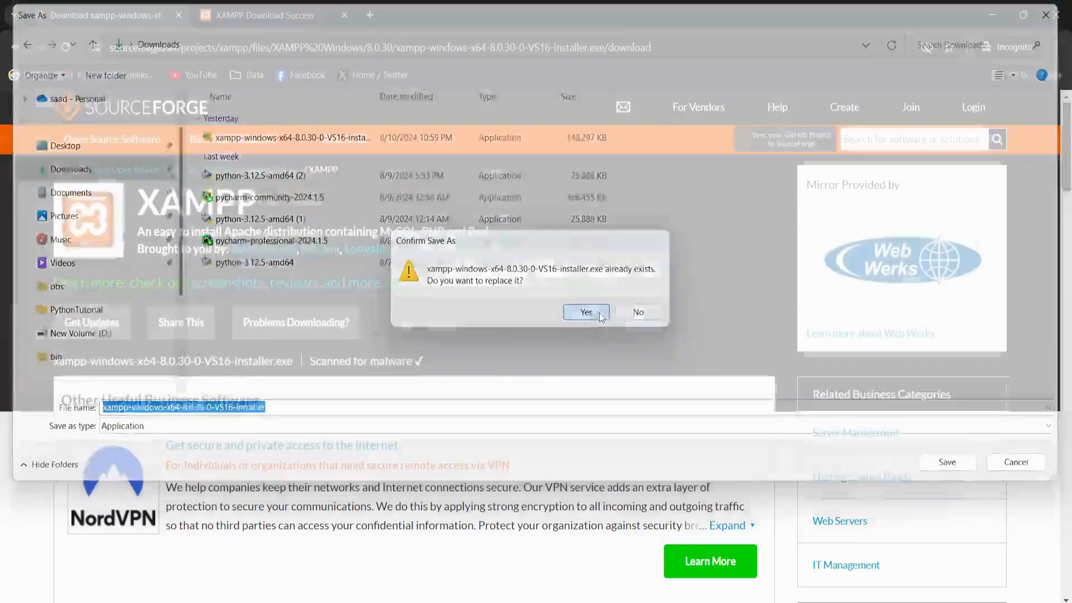
# Cancel the running installer download and minimize the browser to reveal the XAMPP setup.
pyautogui.click(956, 47)
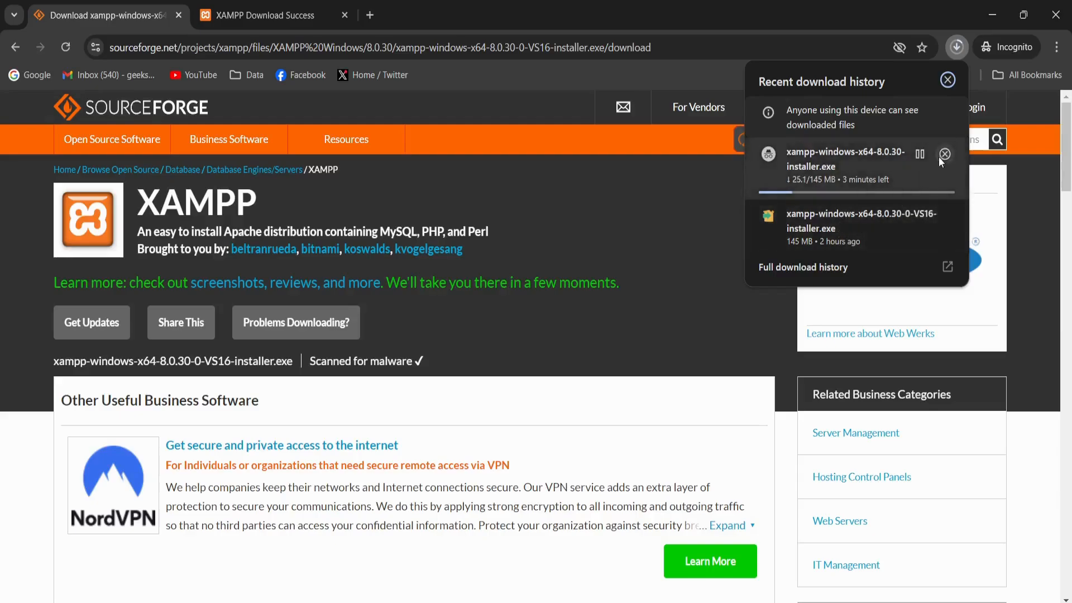
pyautogui.click(944, 154)
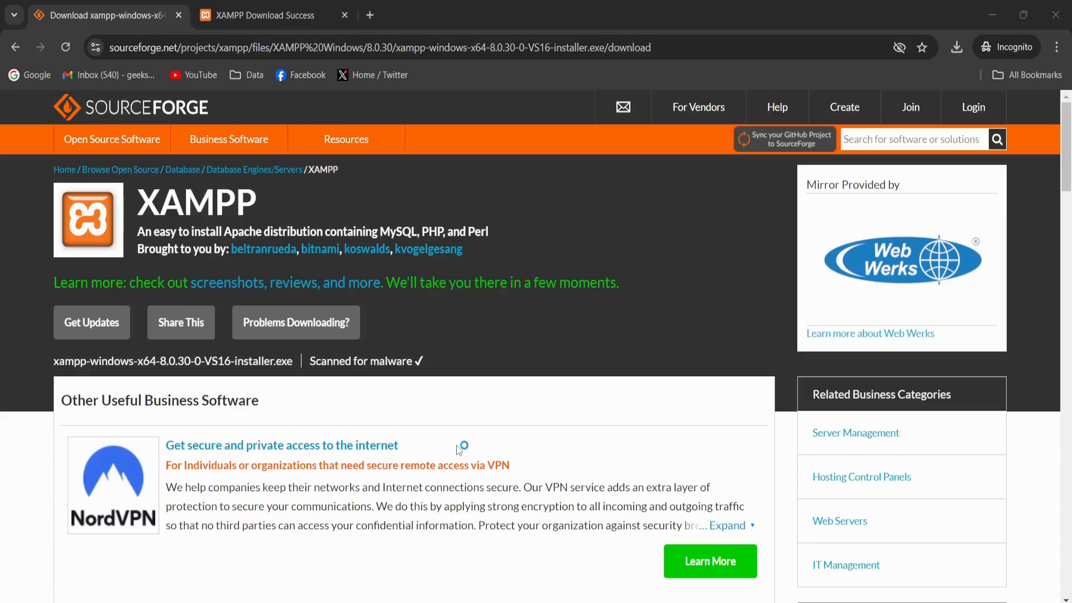
pyautogui.click(993, 18)
pyautogui.click(993, 16)
pyautogui.click(993, 16)
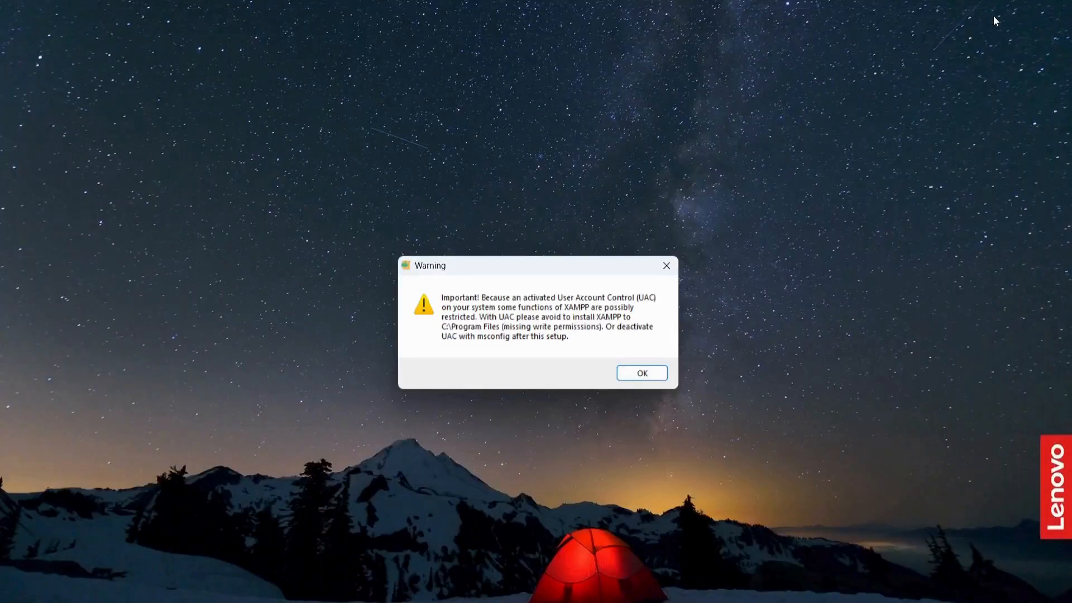
# Acknowledge the User Account Control warning and continue the XAMPP setup with all components selected.
pyautogui.click(642, 371)
pyautogui.click(613, 456)
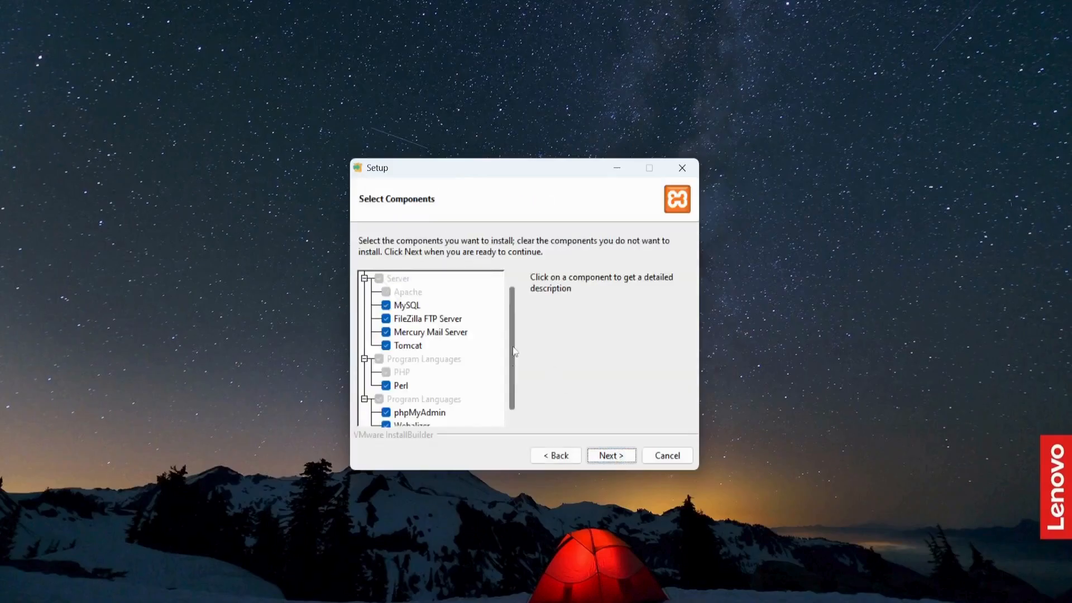
pyautogui.scroll(-2, 515, 334)
pyautogui.click(618, 458)
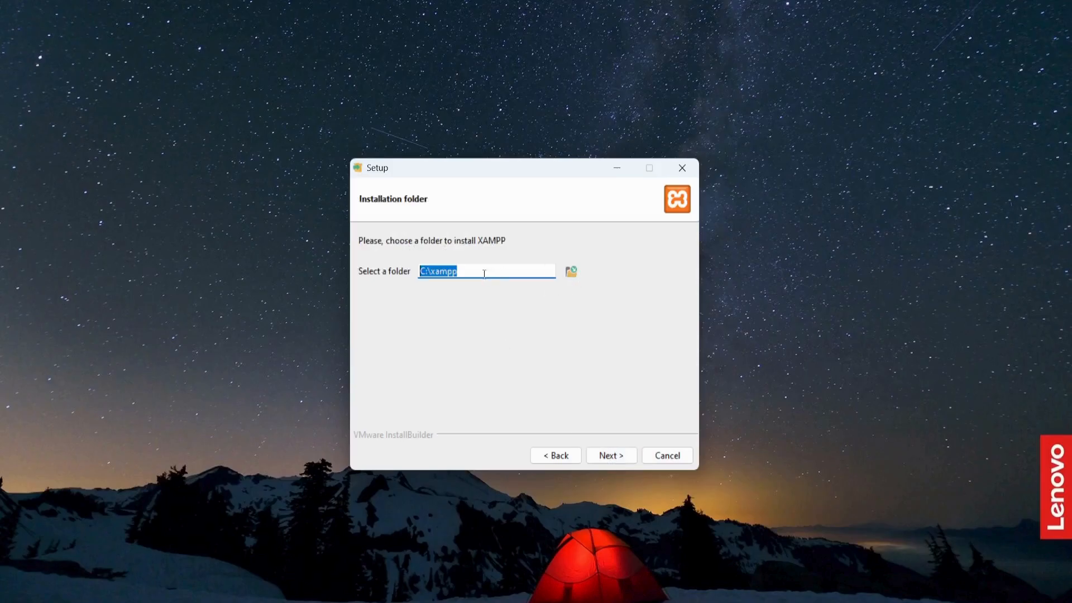
pyautogui.click(571, 273)
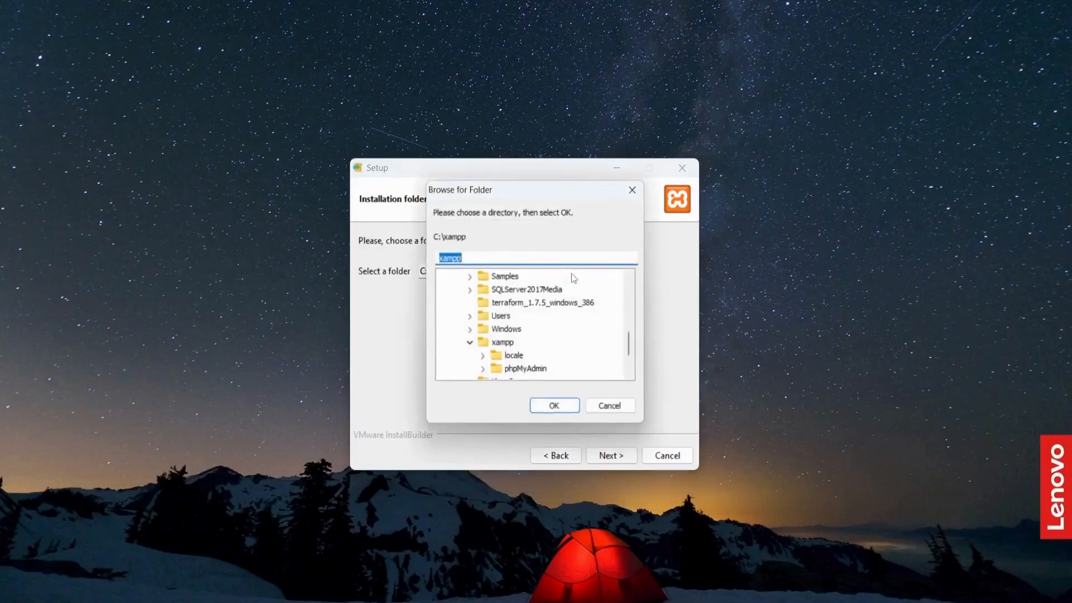
pyautogui.moveTo(633, 329)
pyautogui.mouseDown()
pyautogui.moveTo(633, 309)
pyautogui.moveTo(633, 341)
pyautogui.moveTo(632, 326)
pyautogui.mouseUp()
pyautogui.click(444, 304)
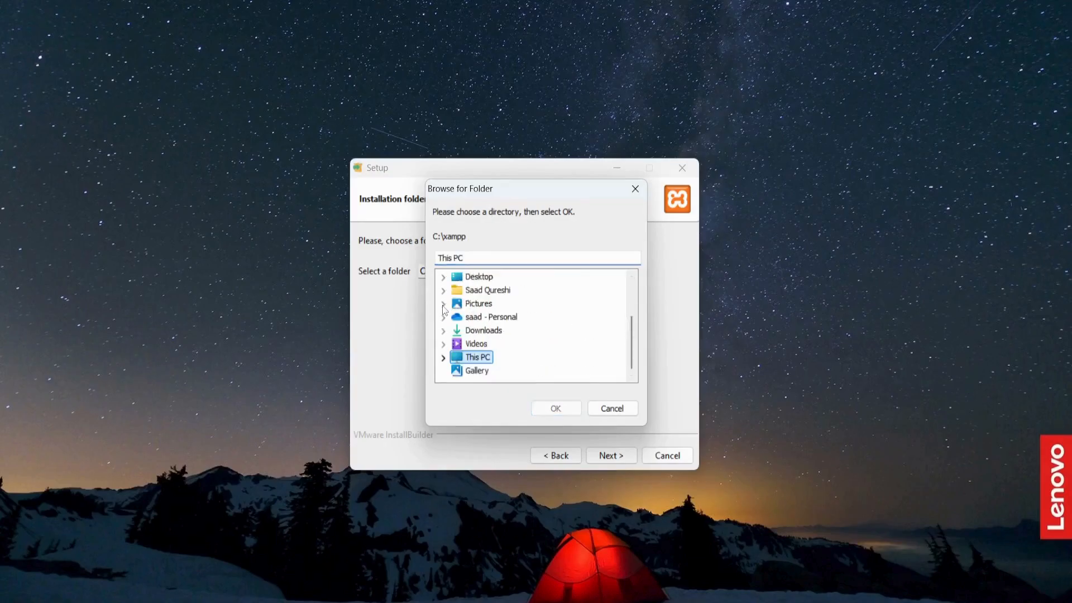
pyautogui.click(444, 358)
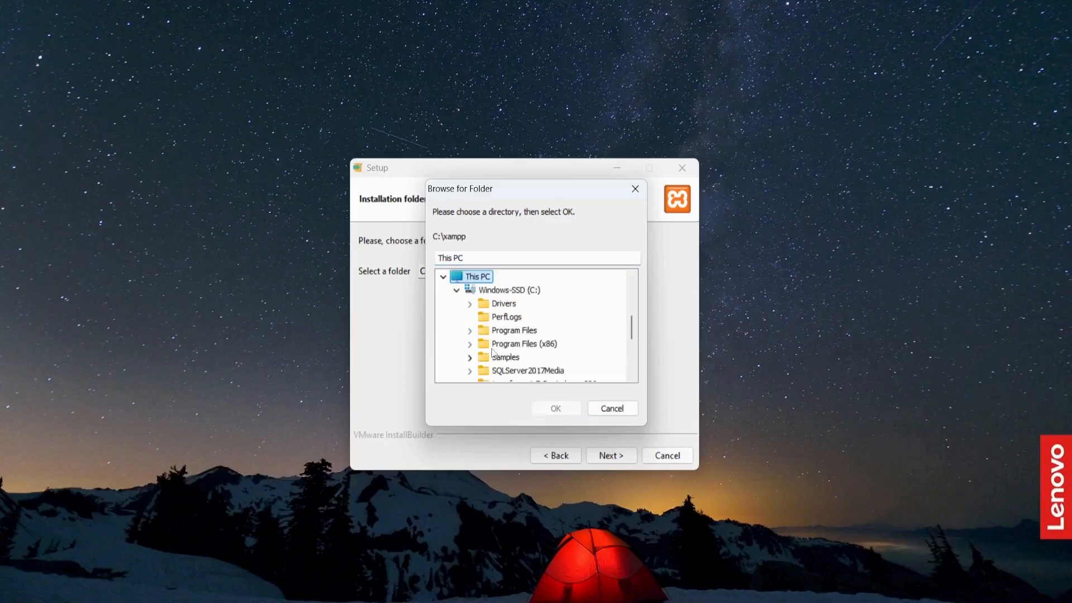
pyautogui.click(612, 408)
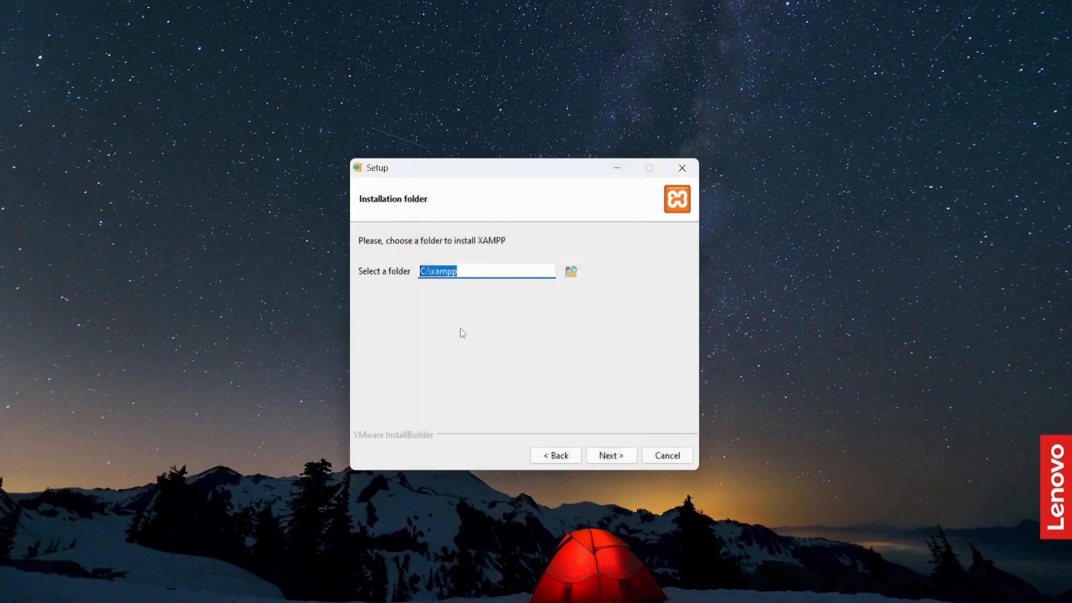
# Set the XAMPP installation folder to E:\Xampp and continue the setup.
pyautogui.click(427, 271)
pyautogui.press('BackSpace')
pyautogui.press('BackSpace')
pyautogui.write('E:')
pyautogui.click(469, 271)
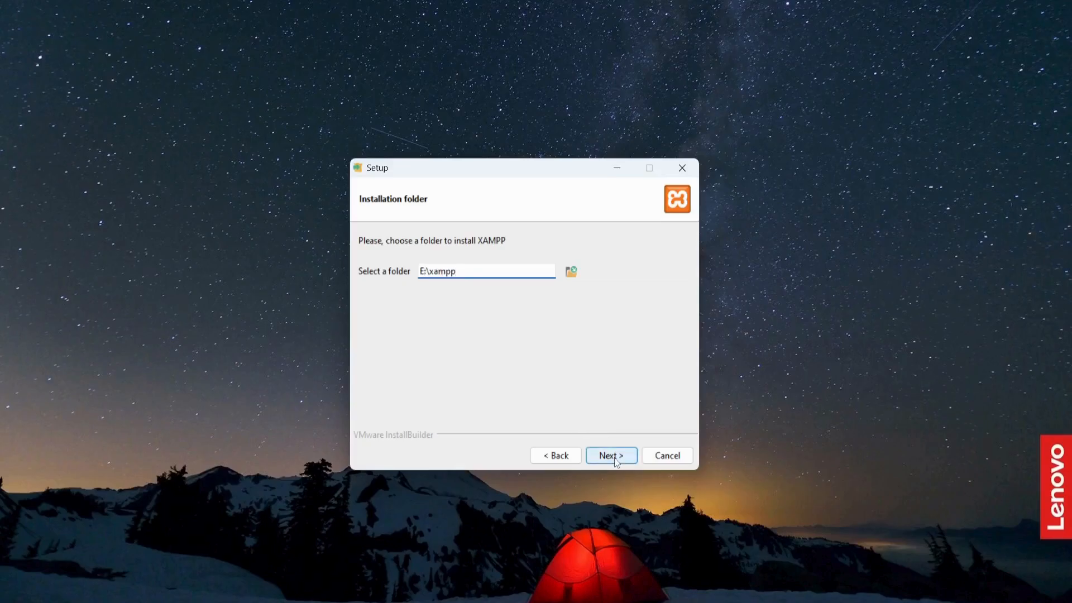
pyautogui.click(435, 272)
pyautogui.press('BackSpace')
pyautogui.write('X')
pyautogui.click(608, 456)
# Proceed through the remaining setup pages and start installing XAMPP.
pyautogui.click(536, 270)
pyautogui.click(537, 271)
pyautogui.click(612, 454)
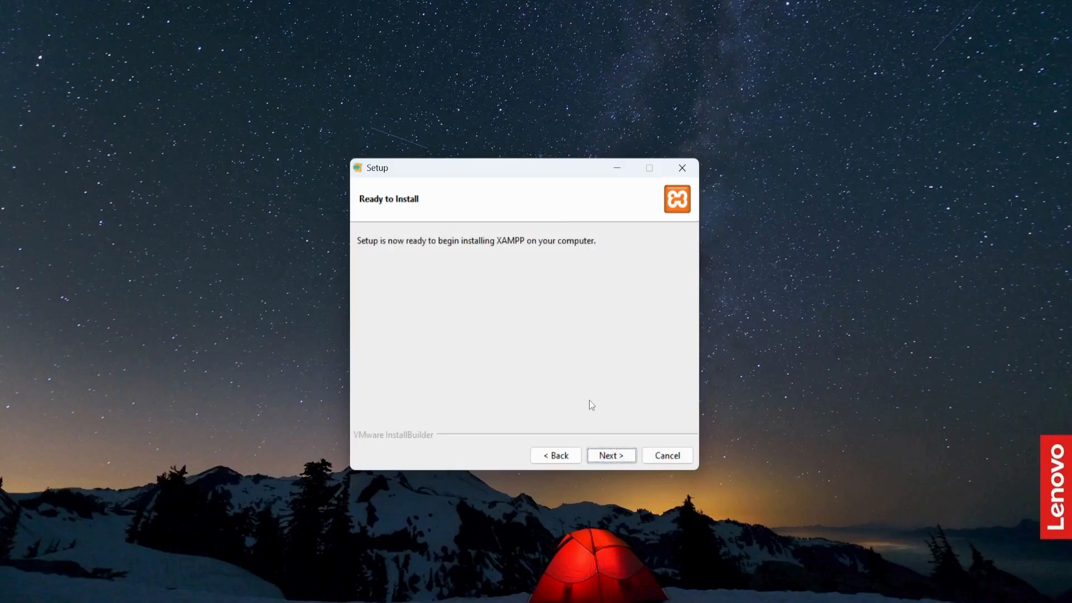
pyautogui.click(605, 459)
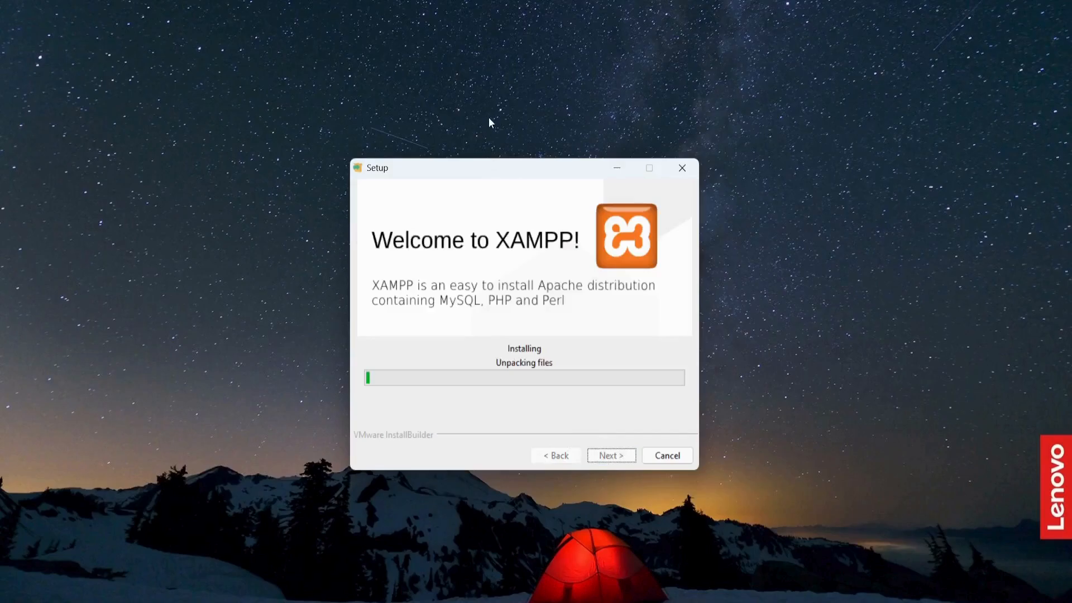
pyautogui.moveTo(471, 170); pyautogui.dragTo(488, 122)
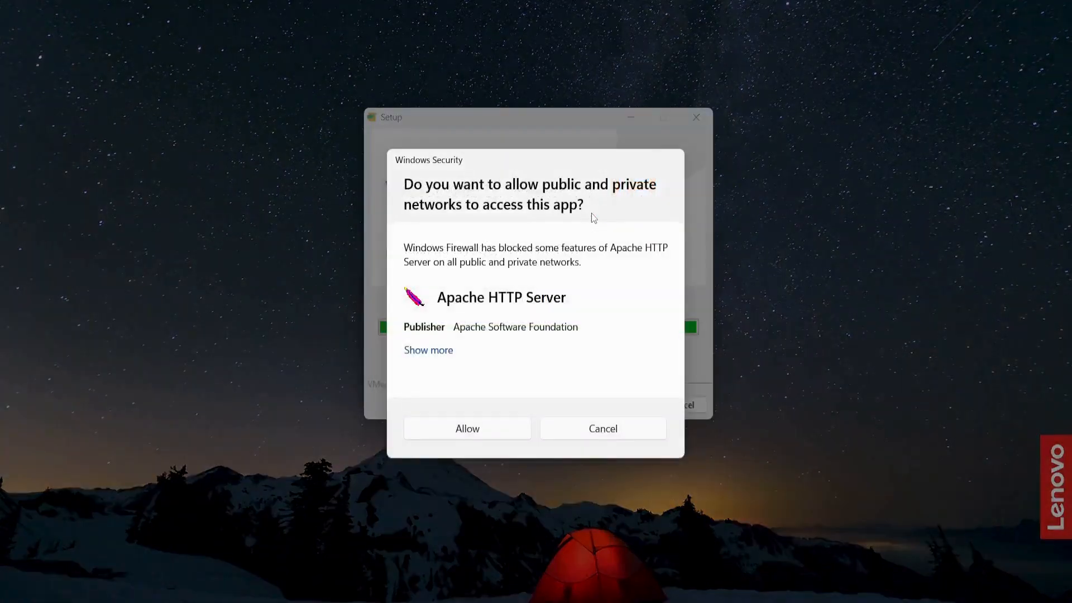
# Allow Apache HTTP Server through the Windows Firewall and finish the setup with the Control Panel set to start.
pyautogui.click(466, 429)
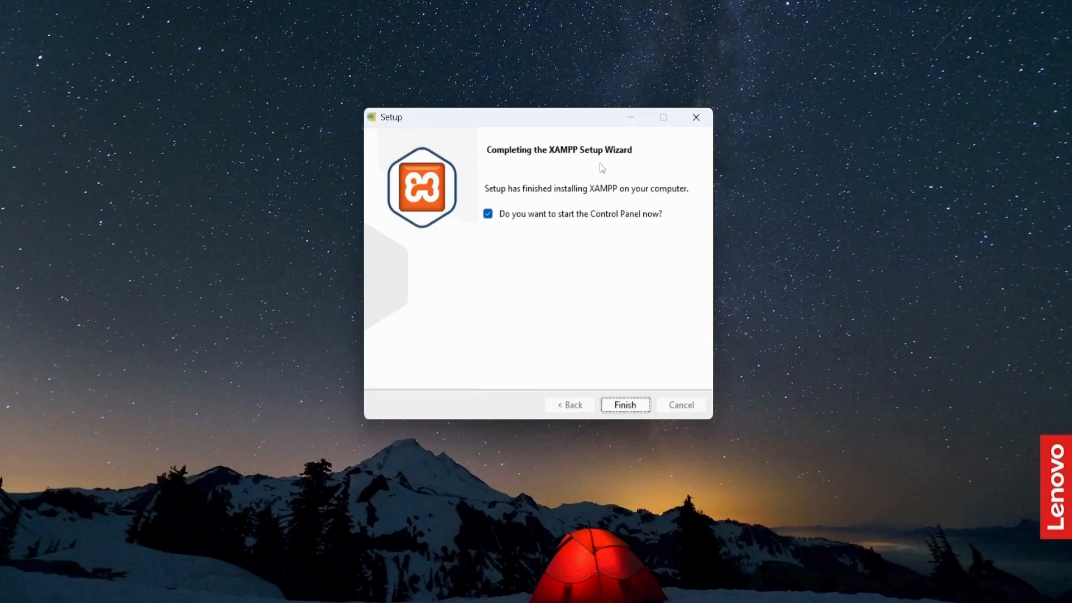
pyautogui.click(626, 405)
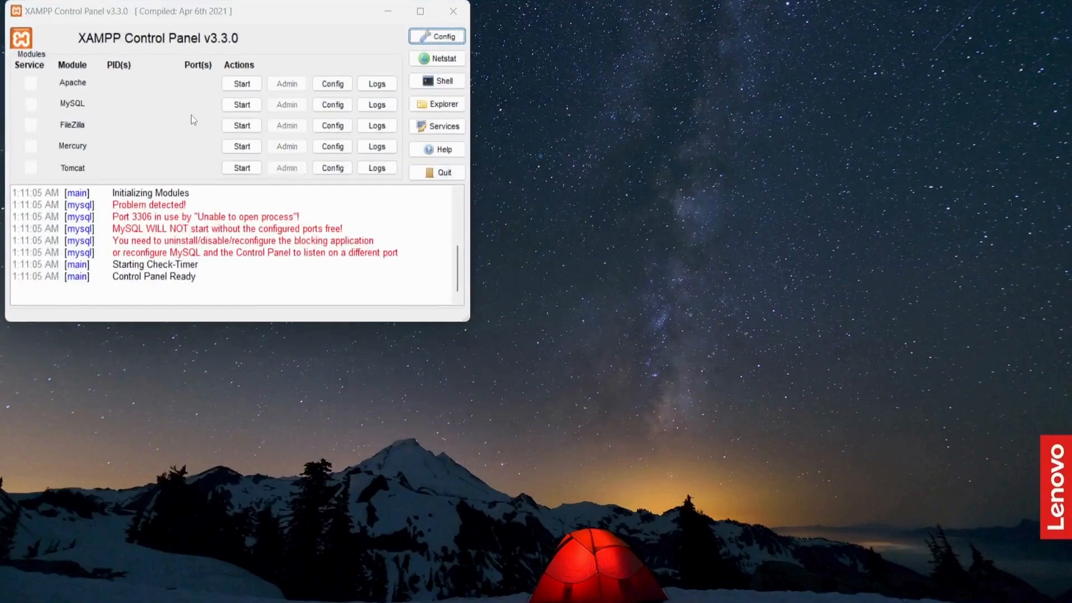
# Close the XAMPP Control Panel, reopen it as administrator and place its window in the middle of the desktop.
pyautogui.moveTo(243, 15); pyautogui.dragTo(257, 24)
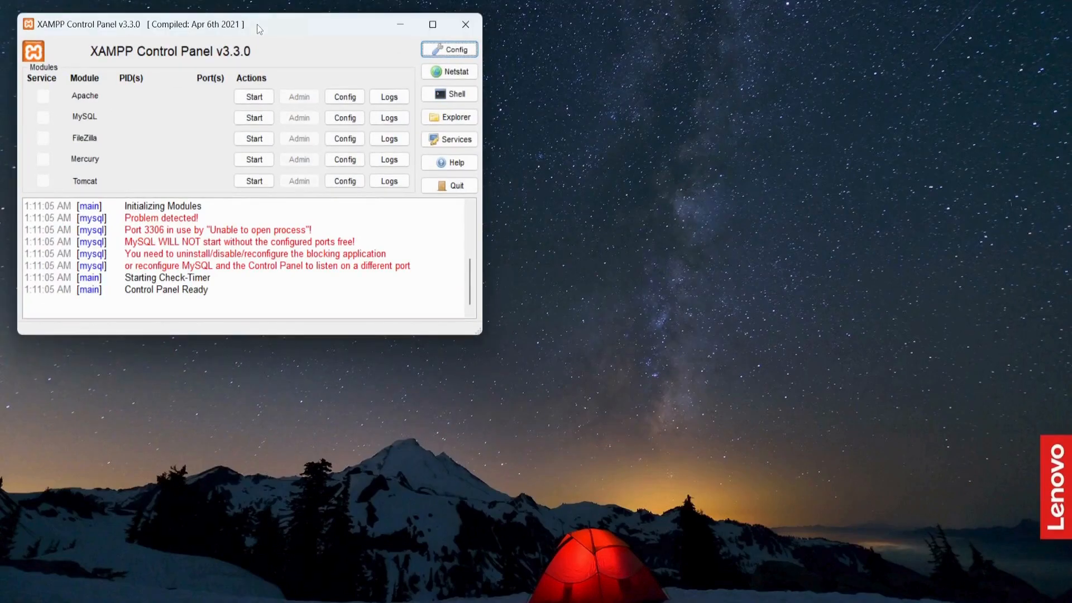
pyautogui.click(464, 26)
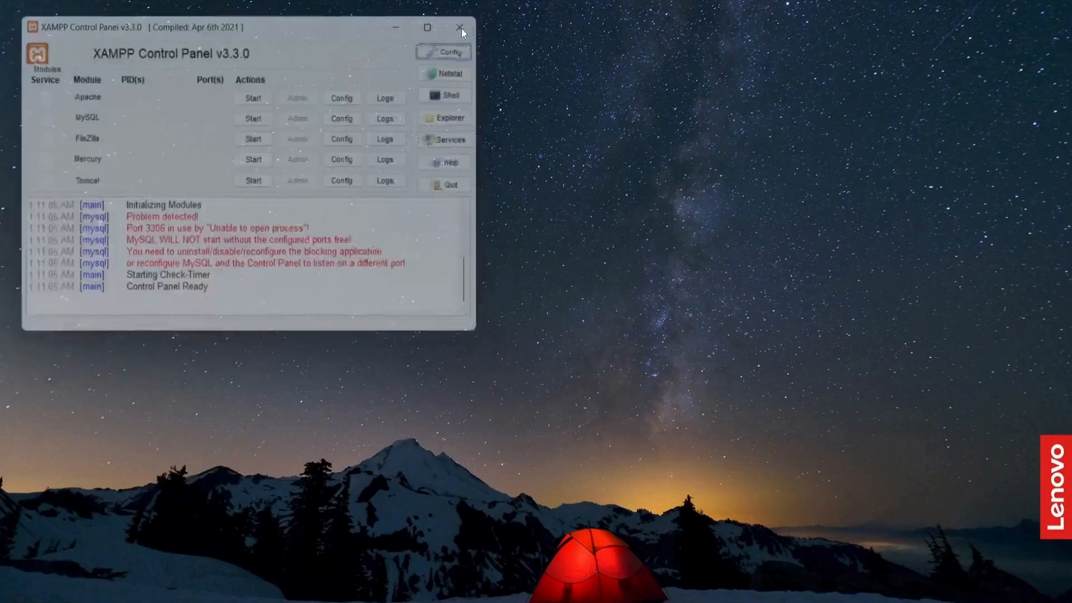
pyautogui.press('super')
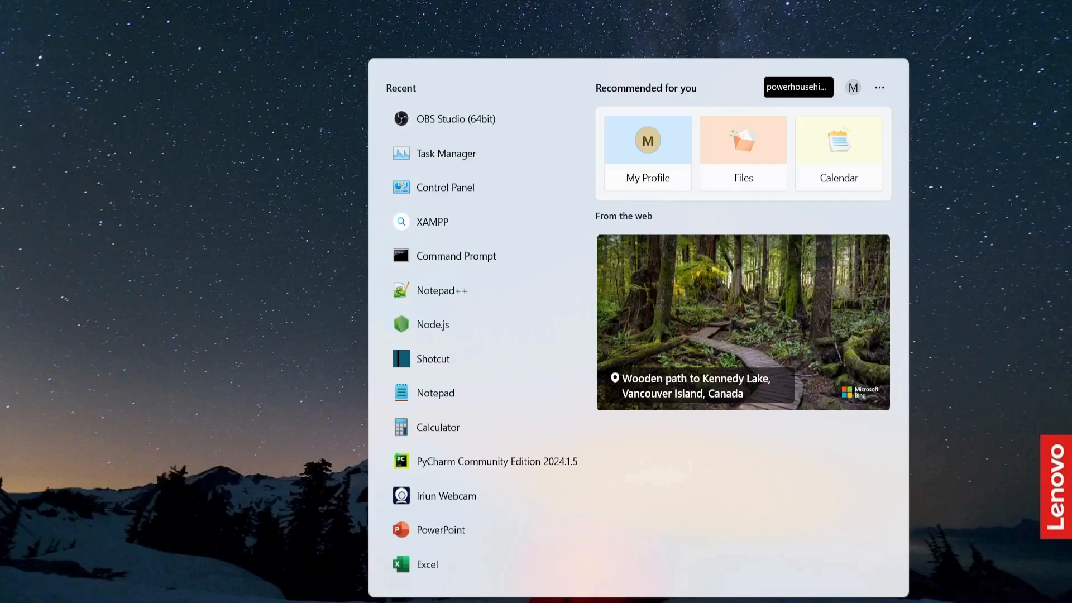
pyautogui.write('xa')
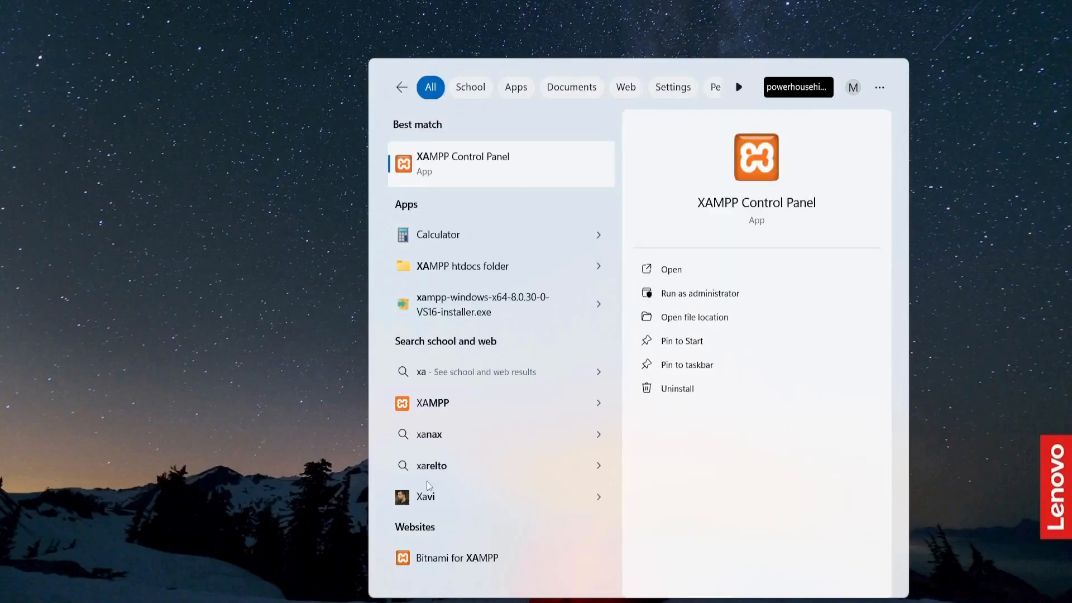
pyautogui.rightClick(446, 169)
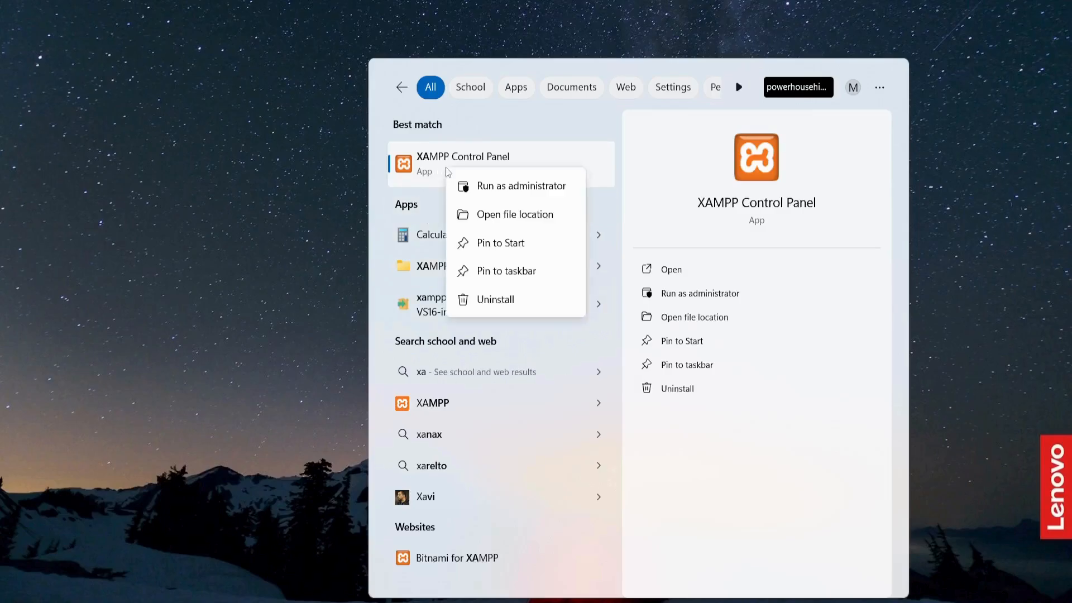
pyautogui.click(541, 193)
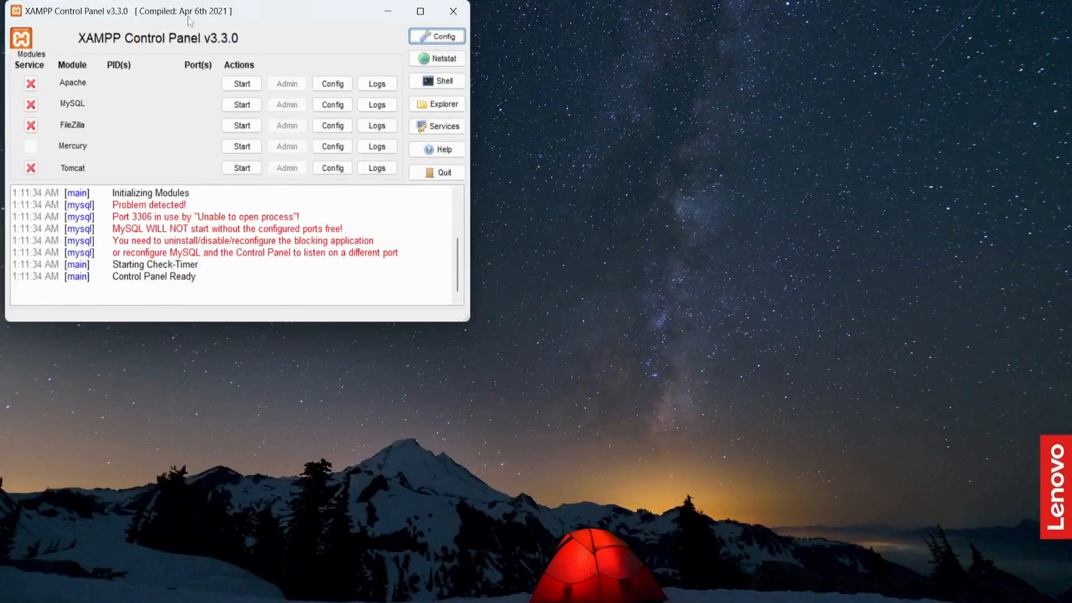
pyautogui.moveTo(164, 11); pyautogui.dragTo(545, 134)
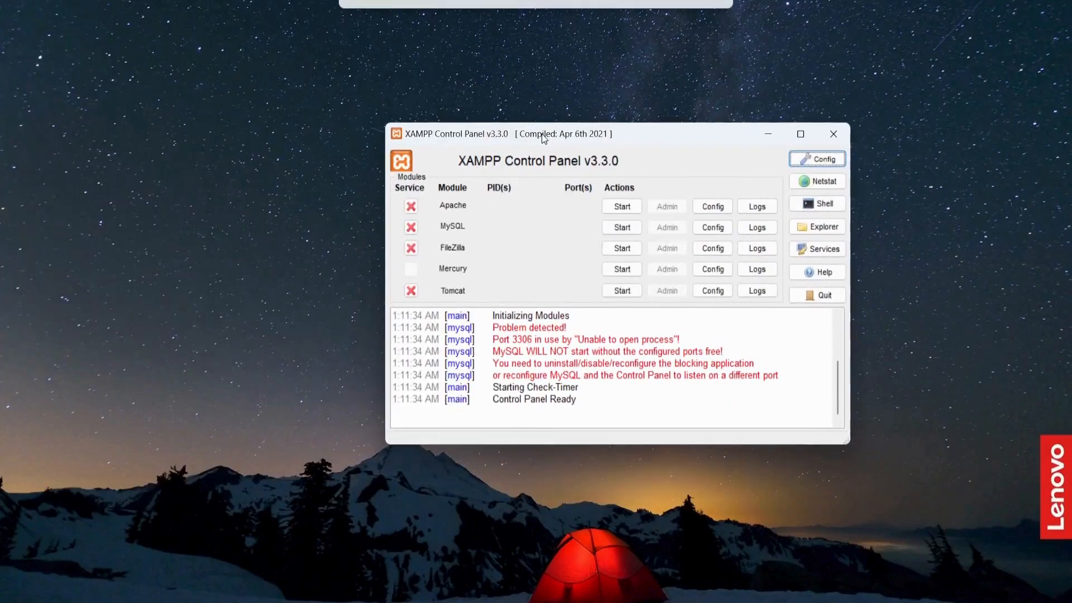
# Start the Apache module and check its localhost dashboard page in the browser, then return to the Control Panel.
pyautogui.click(620, 206)
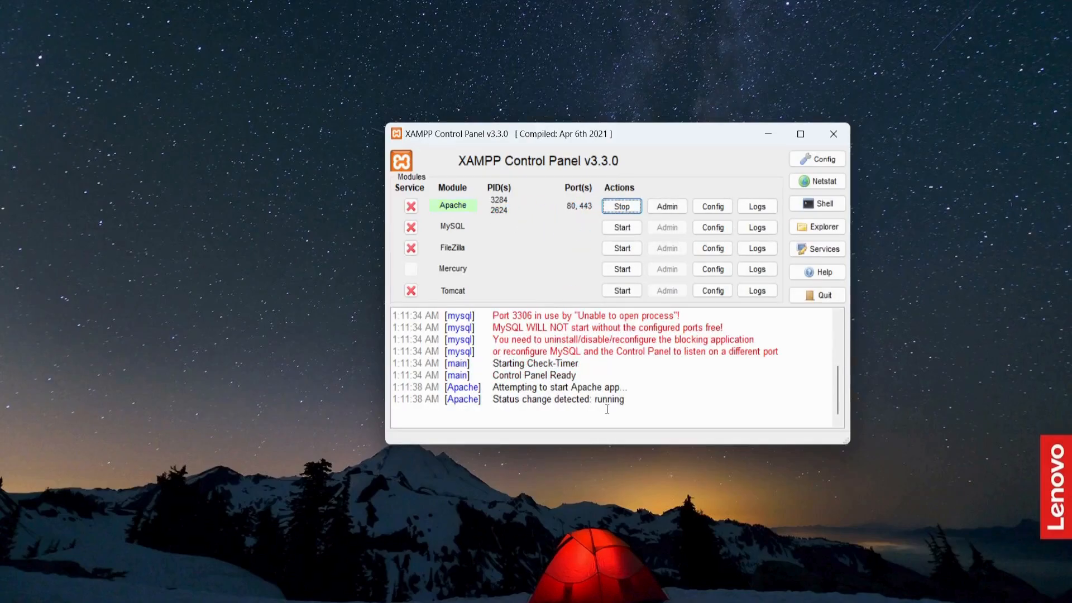
pyautogui.click(666, 206)
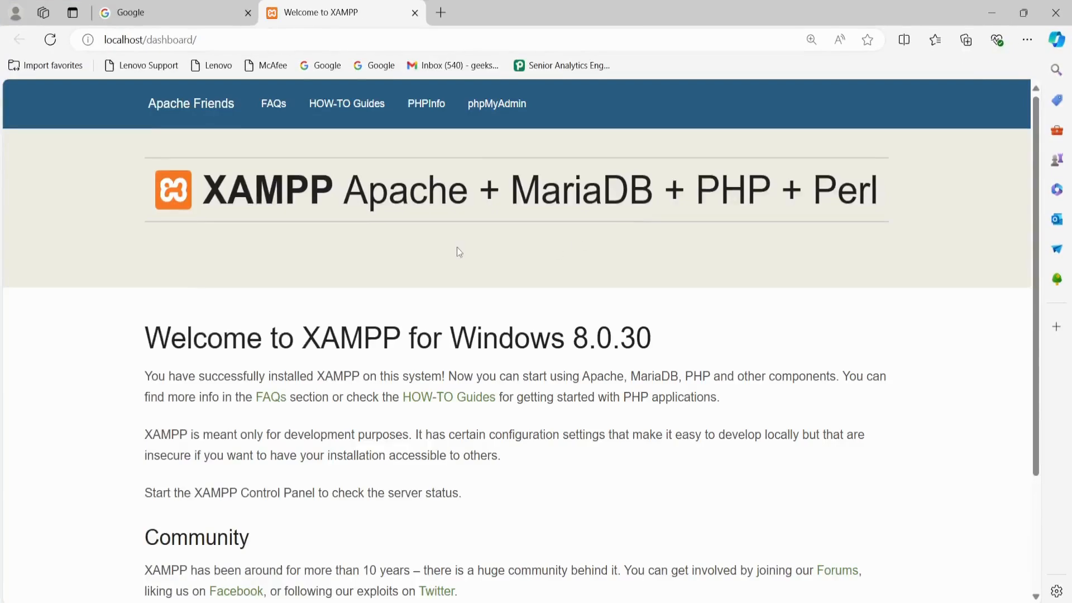
pyautogui.click(993, 9)
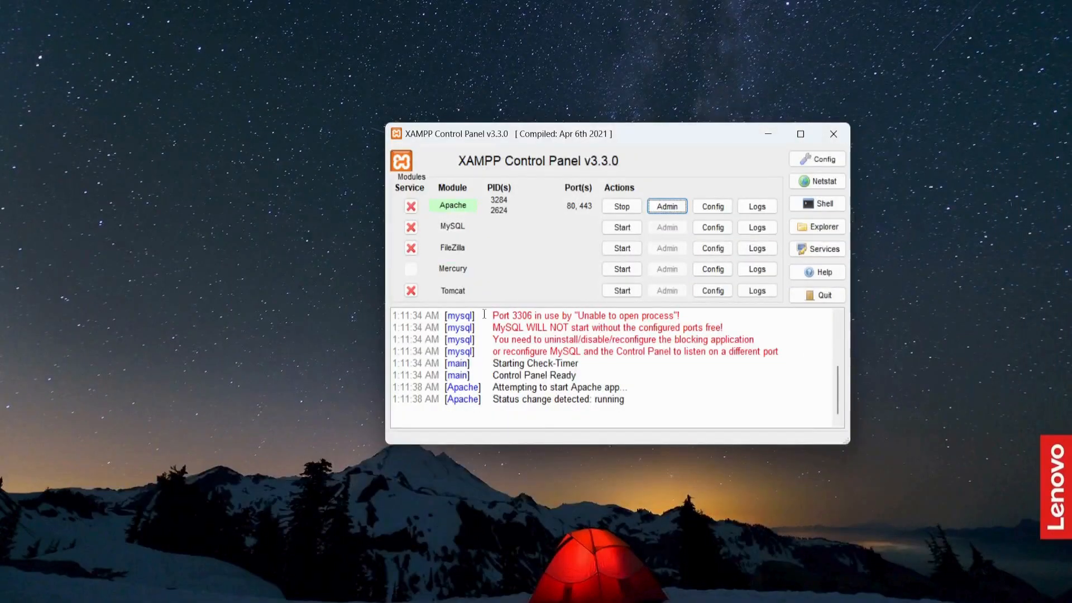
# Try to start the MySQL module, and open its my.ini configuration file.
pyautogui.click(614, 229)
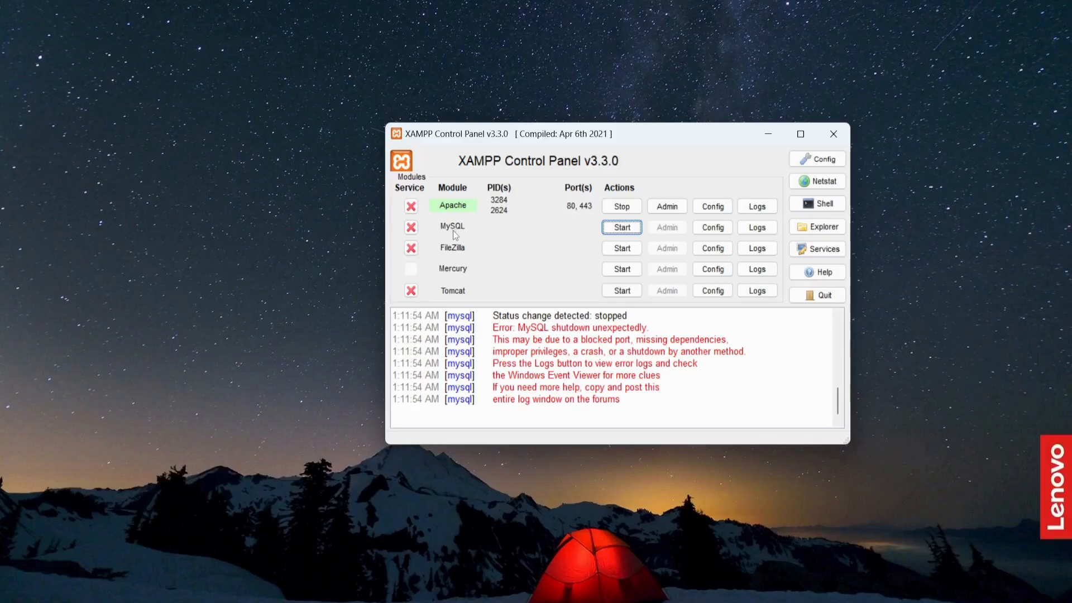
pyautogui.click(710, 228)
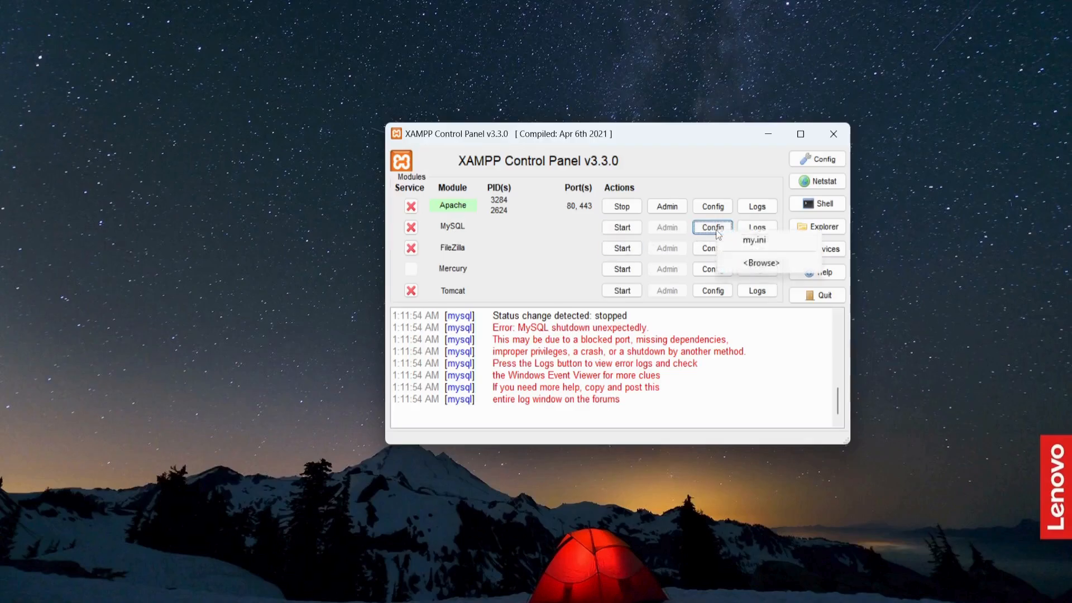
pyautogui.click(749, 240)
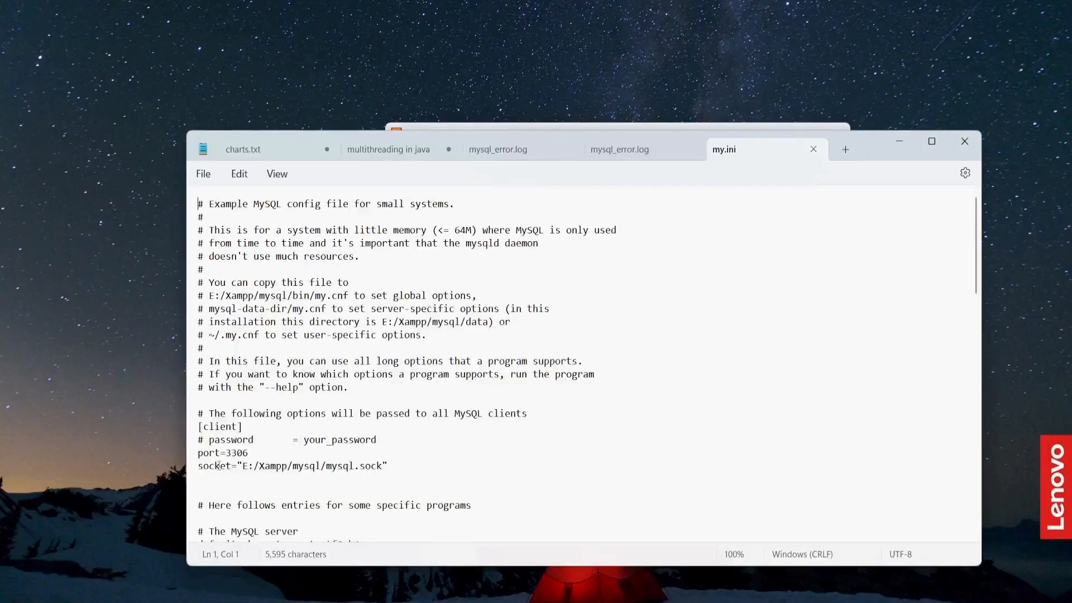
# Replace every occurrence of port 3306 with 3309 in my.ini, then save and close the file.
pyautogui.doubleClick(204, 453)
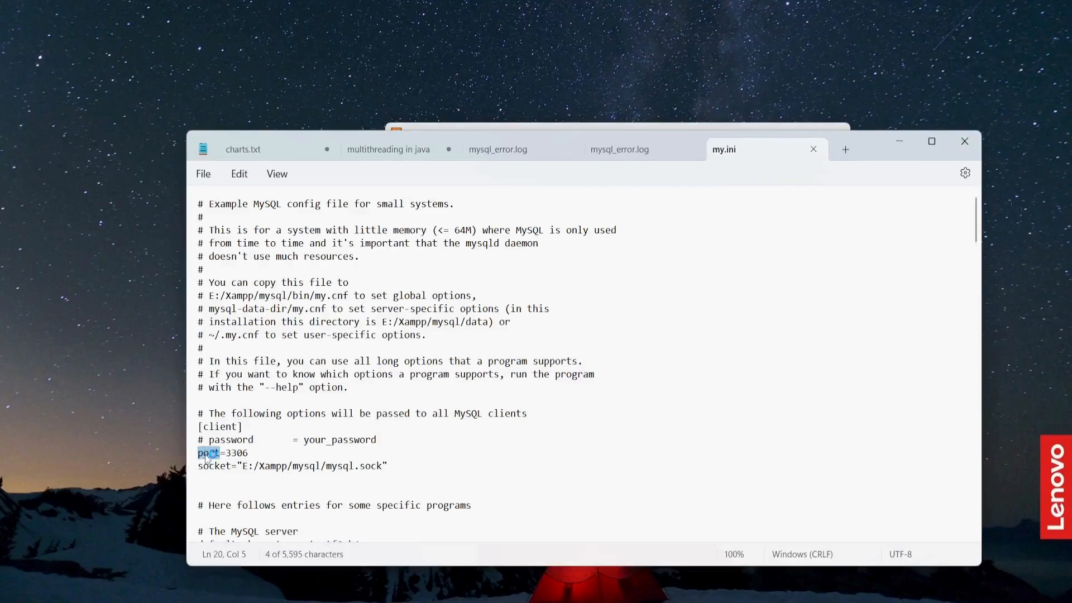
pyautogui.doubleClick(241, 454)
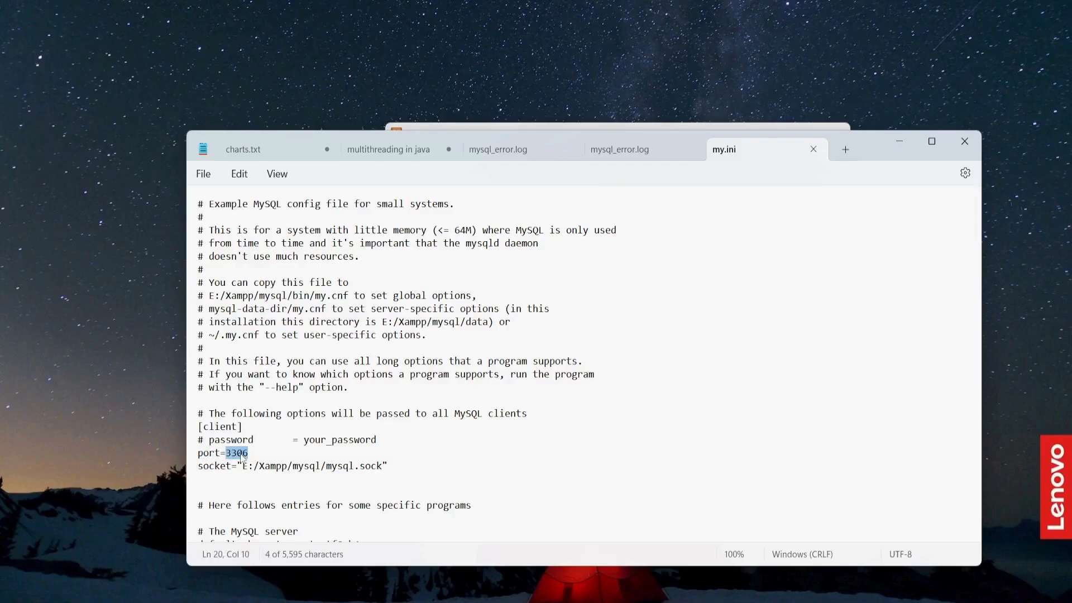
pyautogui.hotkey('ctrl', 'h')
pyautogui.click(433, 244)
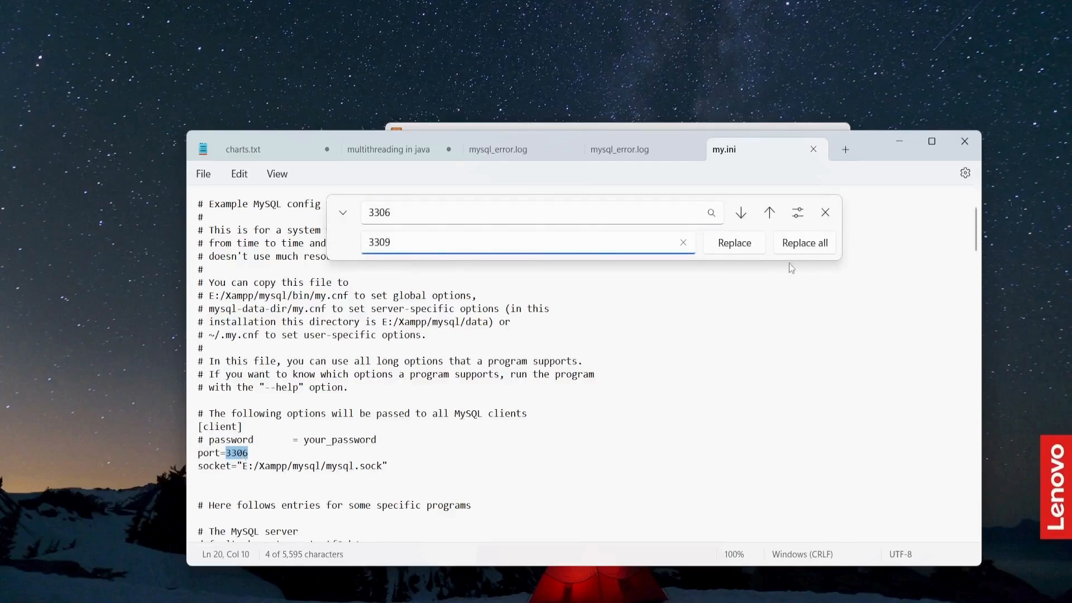
pyautogui.click(825, 212)
pyautogui.click(232, 453)
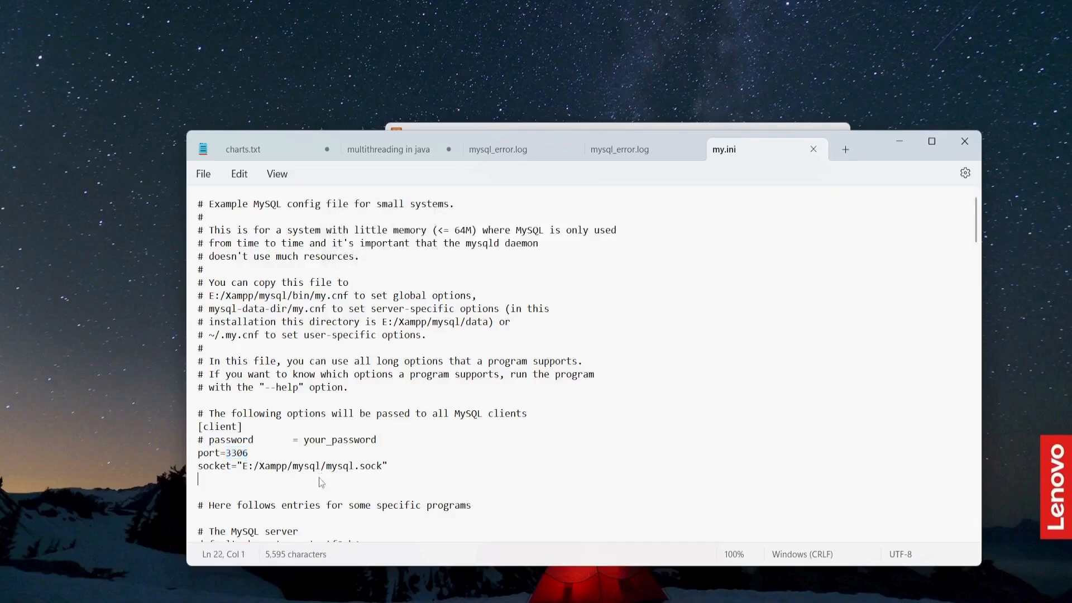
pyautogui.doubleClick(234, 454)
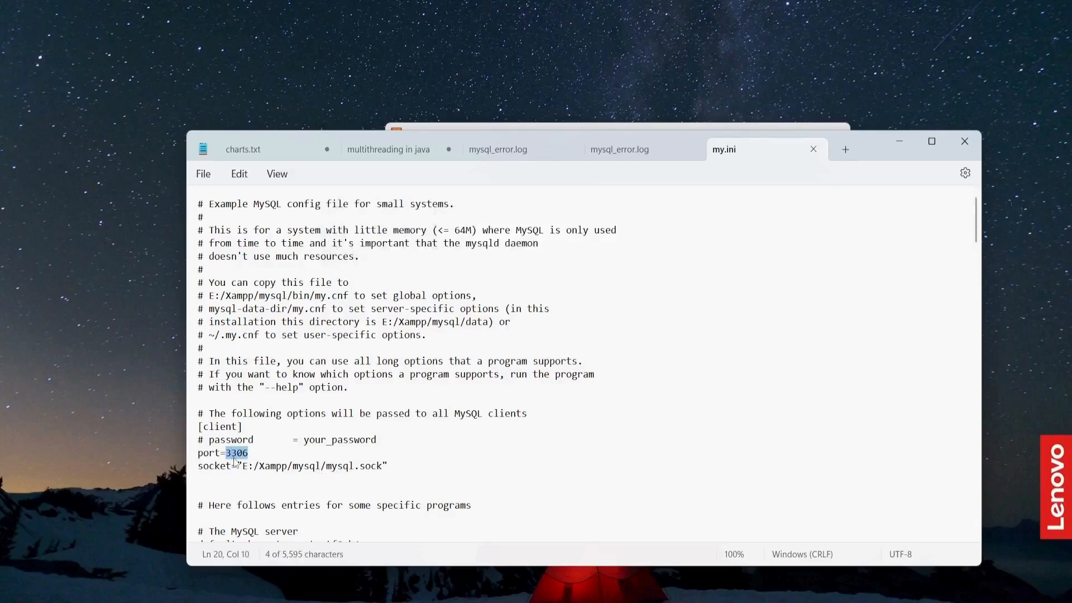
pyautogui.hotkey('ctrl', 'h')
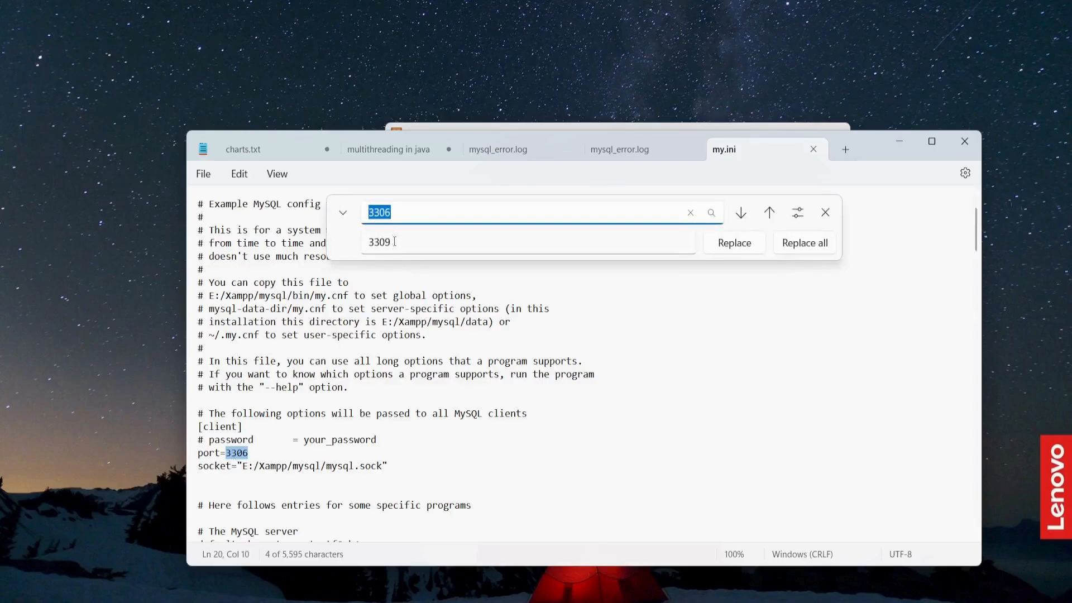
pyautogui.click(808, 250)
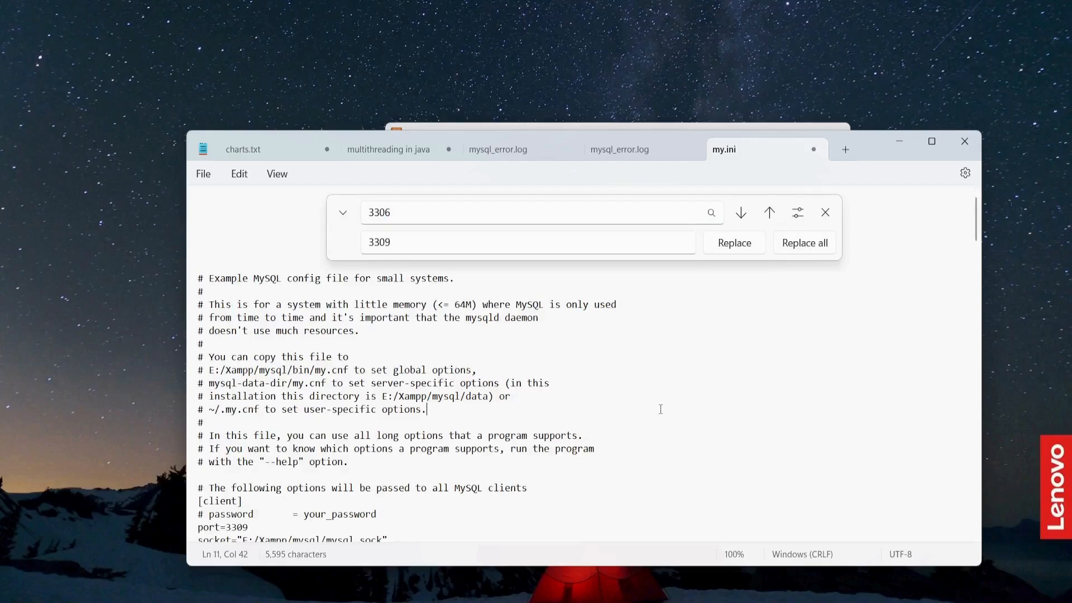
pyautogui.click(813, 149)
pyautogui.click(899, 143)
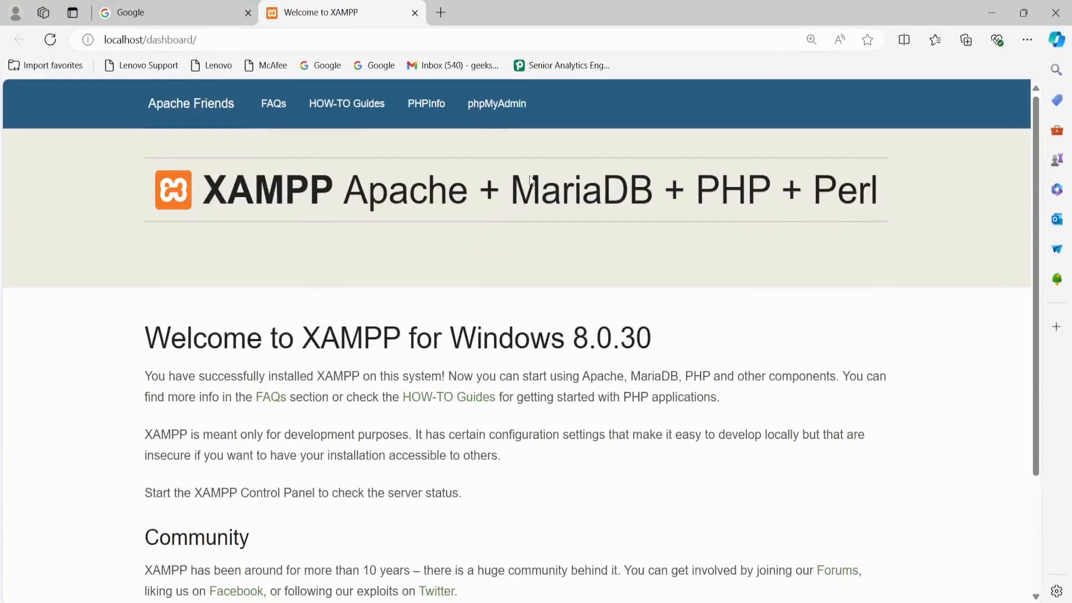
# Try phpMyAdmin from the localhost dashboard, then open the E:\Xampp\phpMyAdmin folder in File Explorer.
pyautogui.click(492, 110)
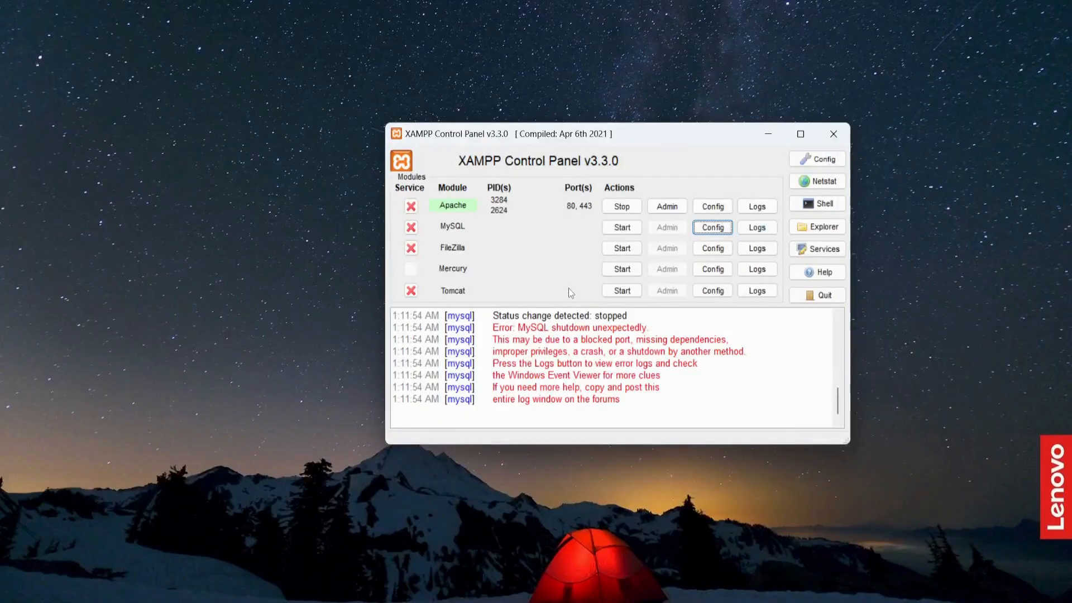
pyautogui.moveTo(599, 602)
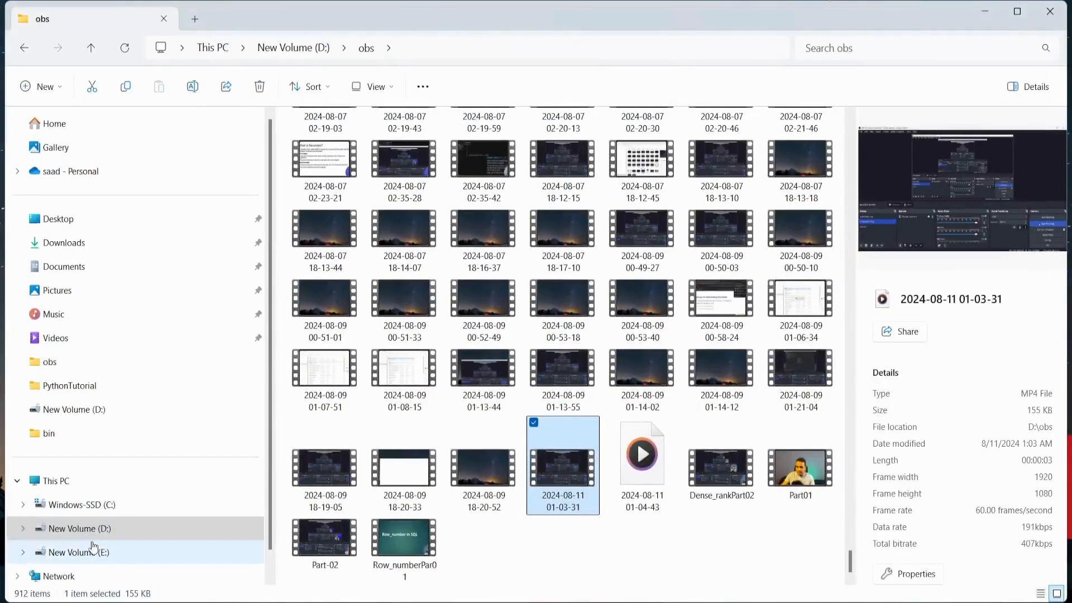
pyautogui.click(93, 550)
pyautogui.click(382, 361)
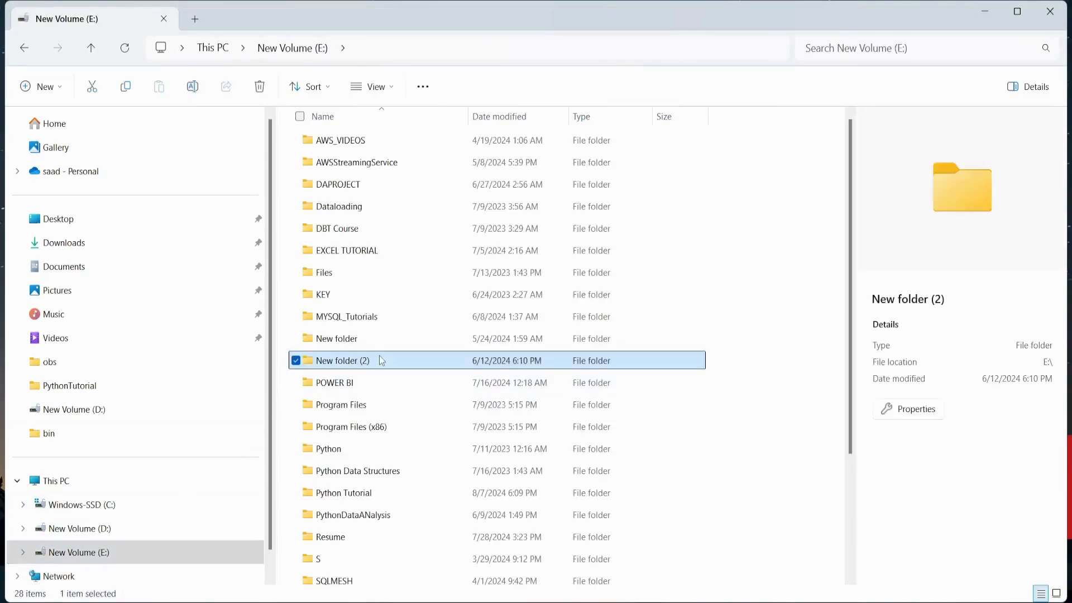
pyautogui.press('x')
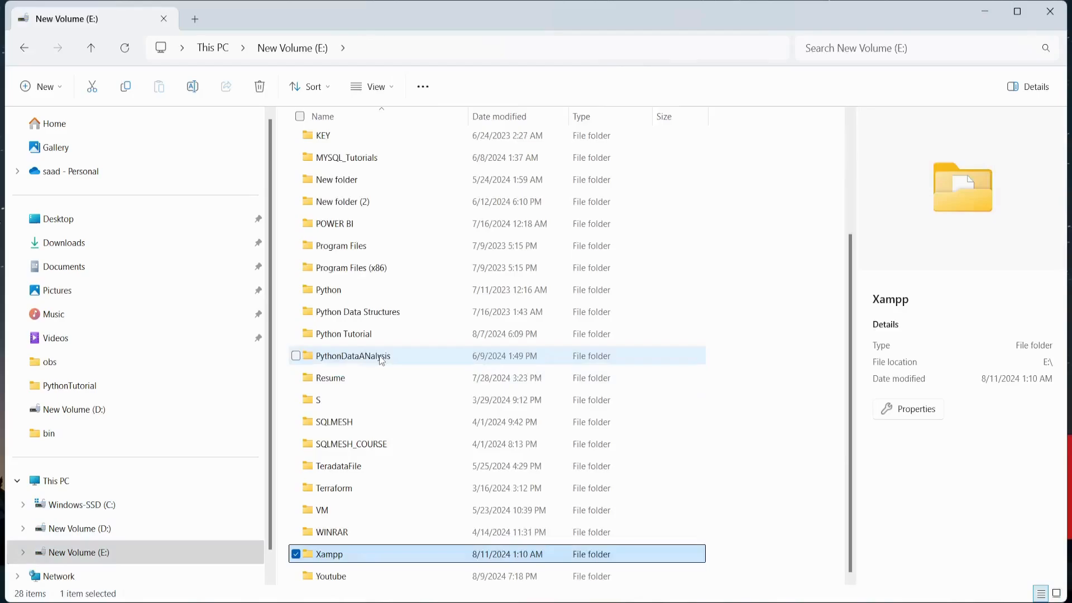
pyautogui.press('Return')
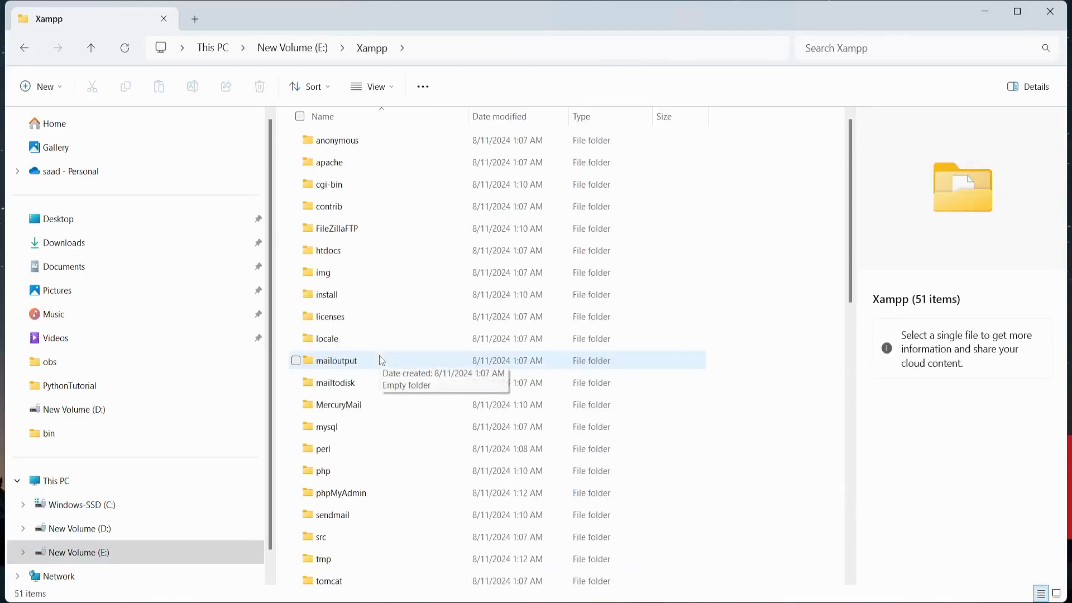
pyautogui.doubleClick(354, 496)
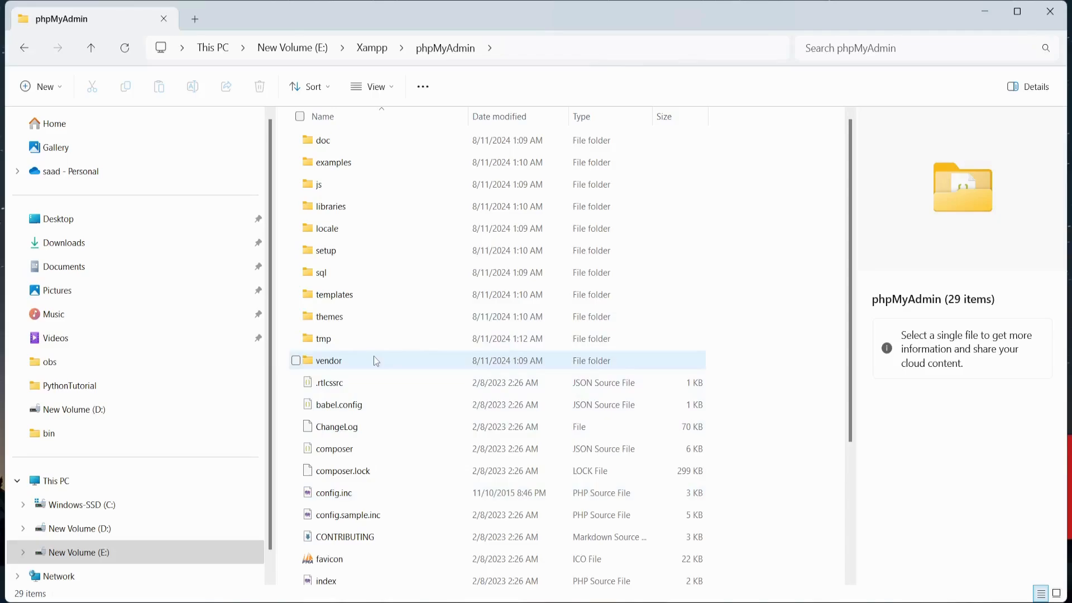
# Open the config.inc PHP file from the phpMyAdmin folder in Notepad++.
pyautogui.click(347, 503)
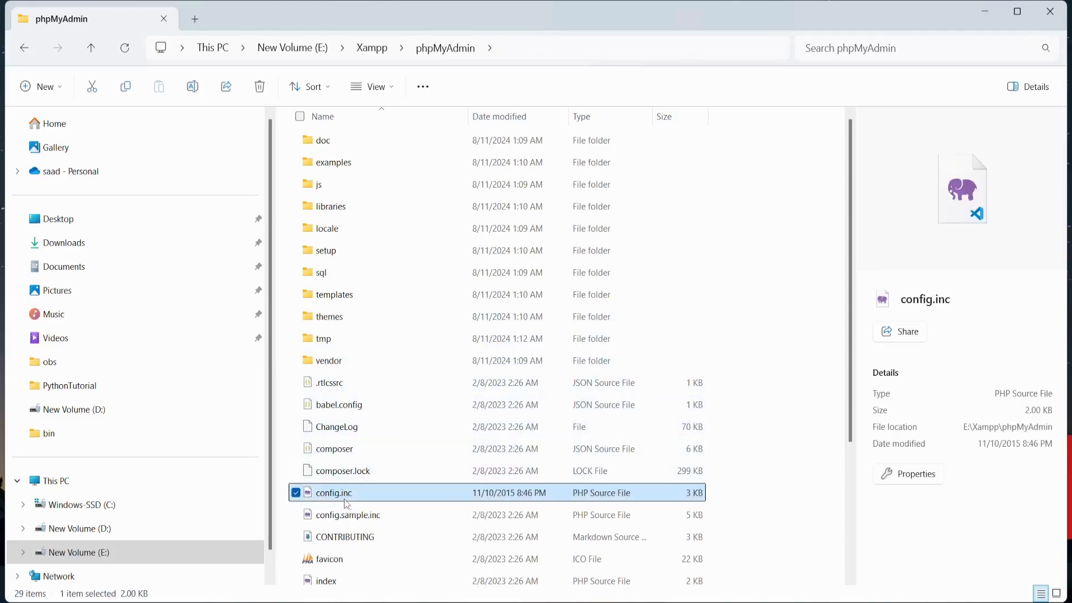
pyautogui.rightClick(348, 503)
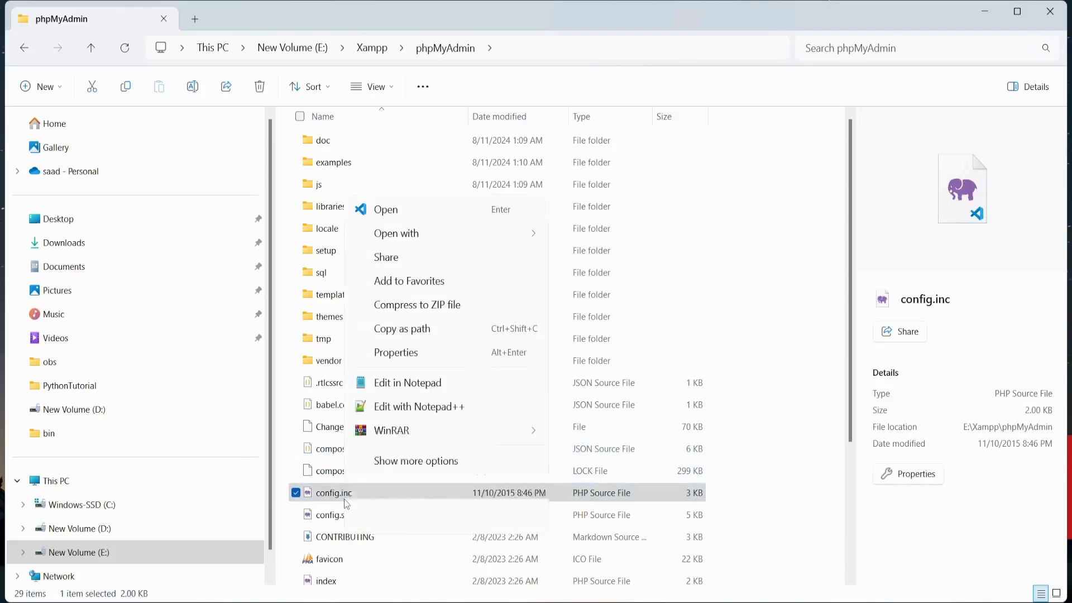
pyautogui.click(386, 412)
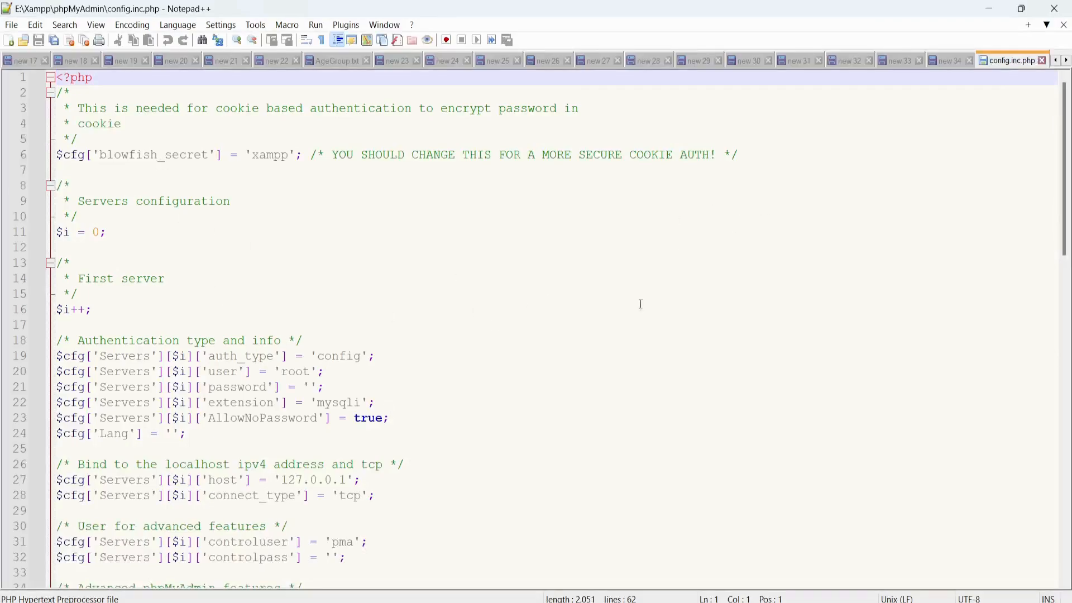
# Change the server host value in config.inc.php to 127.0.0.1:3309, save and close the file, and minimize the editor.
pyautogui.moveTo(1065, 175); pyautogui.dragTo(1068, 230)
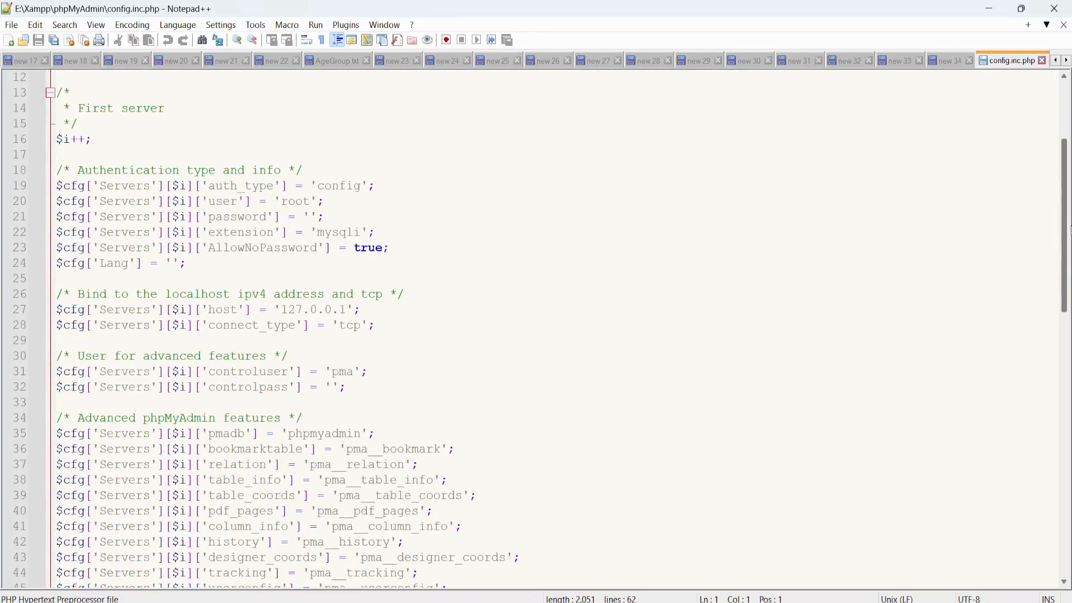
pyautogui.click(347, 312)
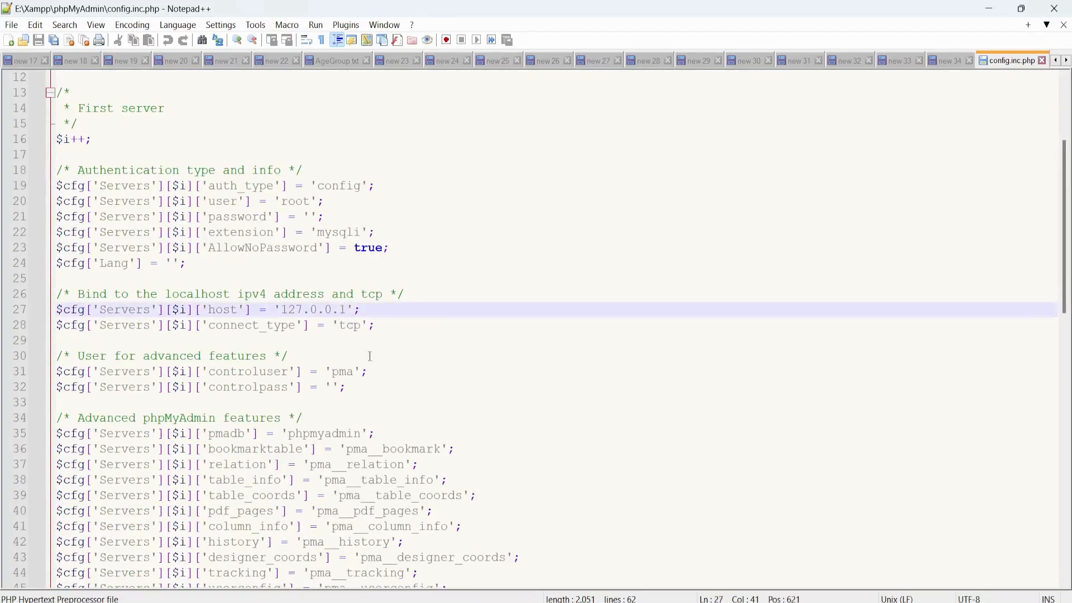
pyautogui.write(':')
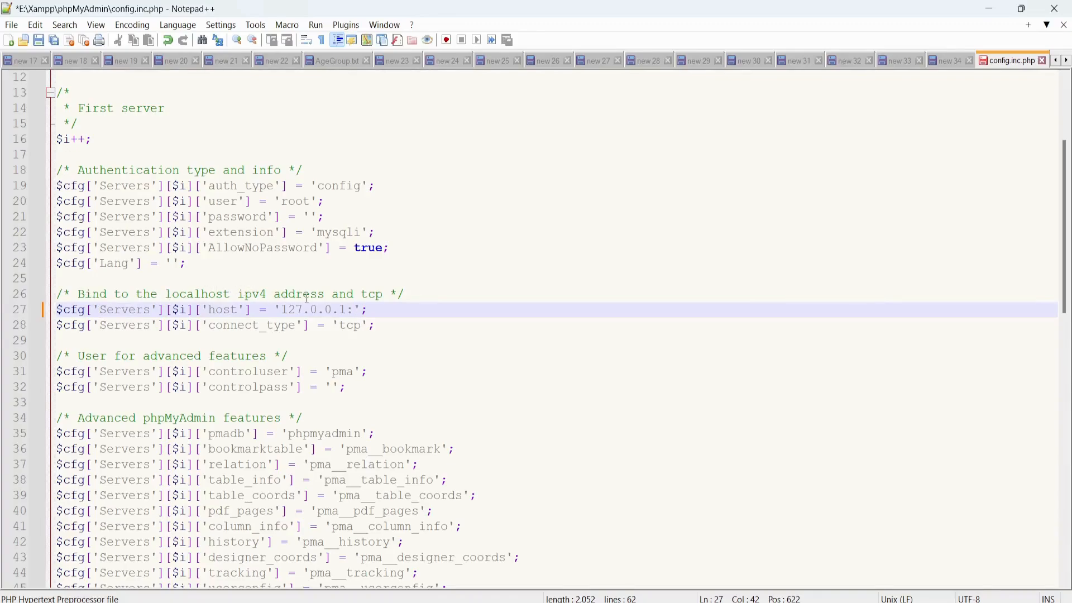
pyautogui.moveTo(349, 310); pyautogui.dragTo(282, 310)
pyautogui.click(355, 308)
pyautogui.write('3309')
pyautogui.click(419, 464)
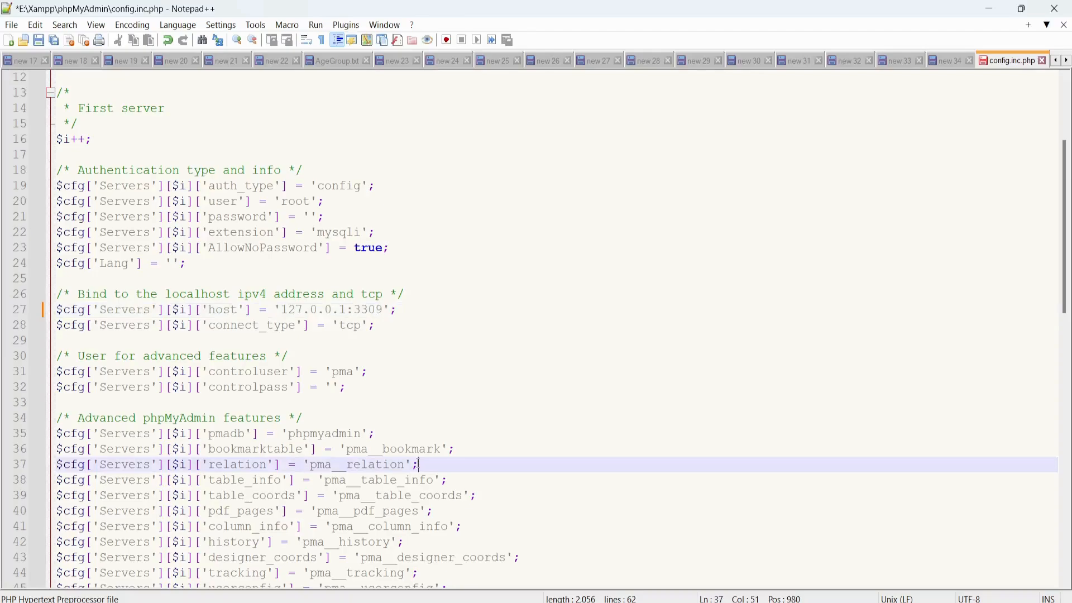
pyautogui.hotkey('ctrl', 's')
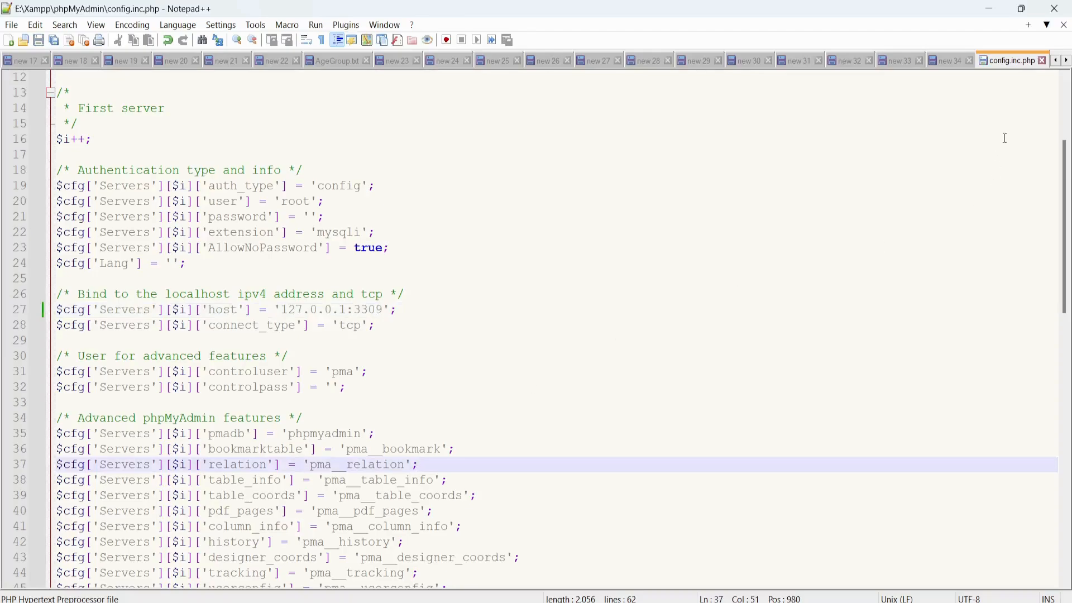
pyautogui.click(1042, 61)
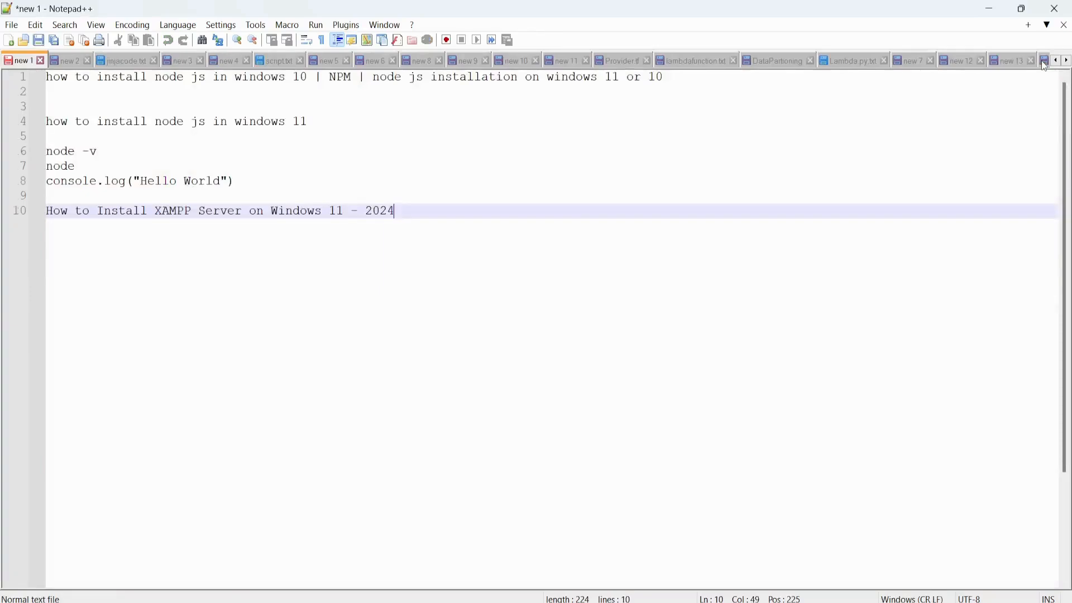
pyautogui.click(990, 8)
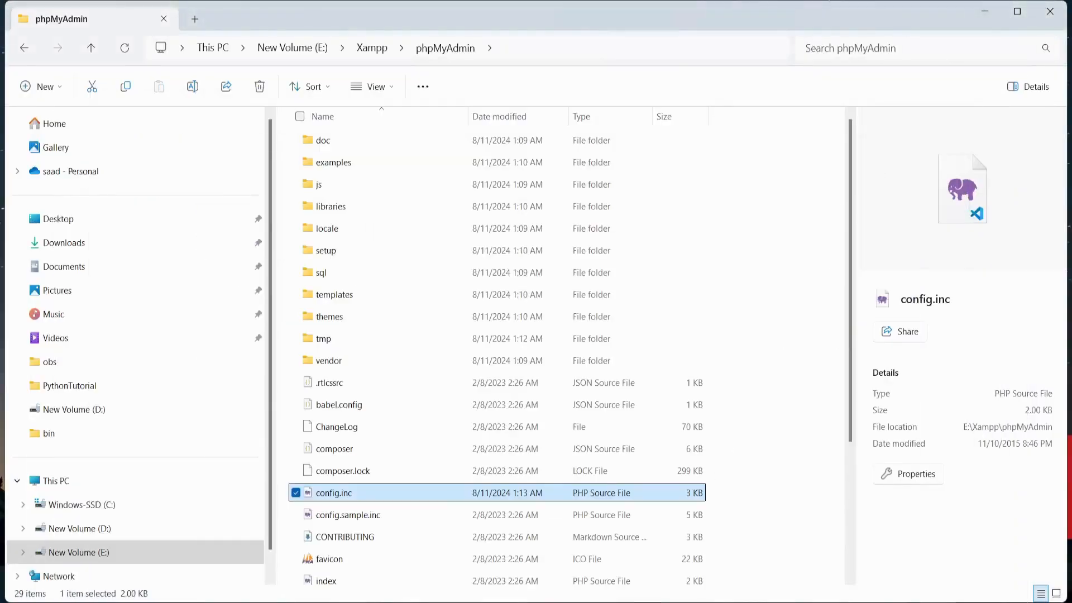
# Return to the XAMPP Control Panel, start the MySQL module and allow mysqld through the Windows Firewall.
pyautogui.hotkey('alt', 'Tab')
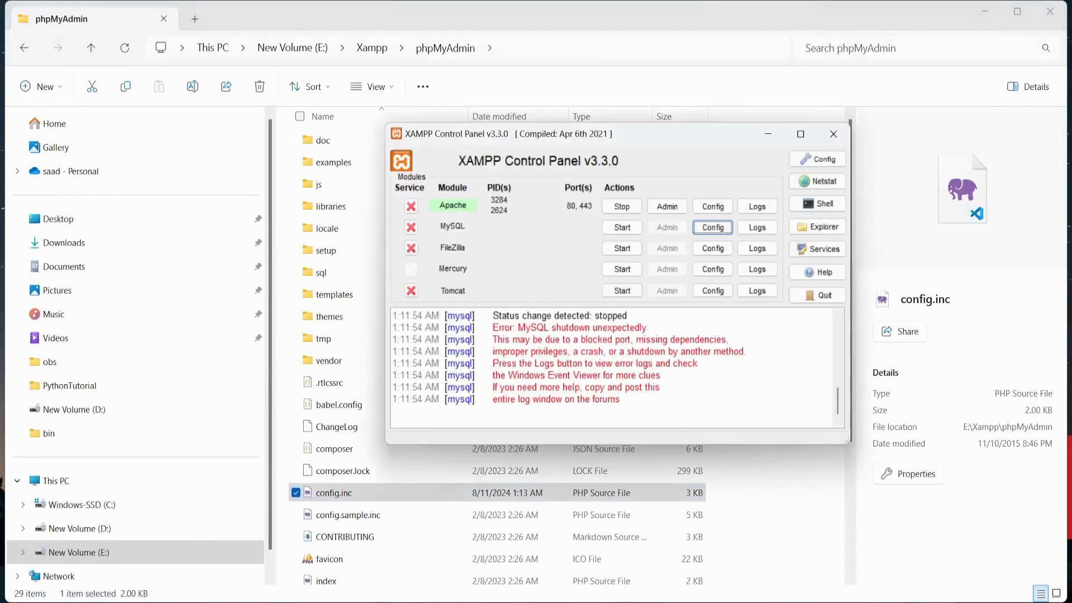
pyautogui.click(619, 231)
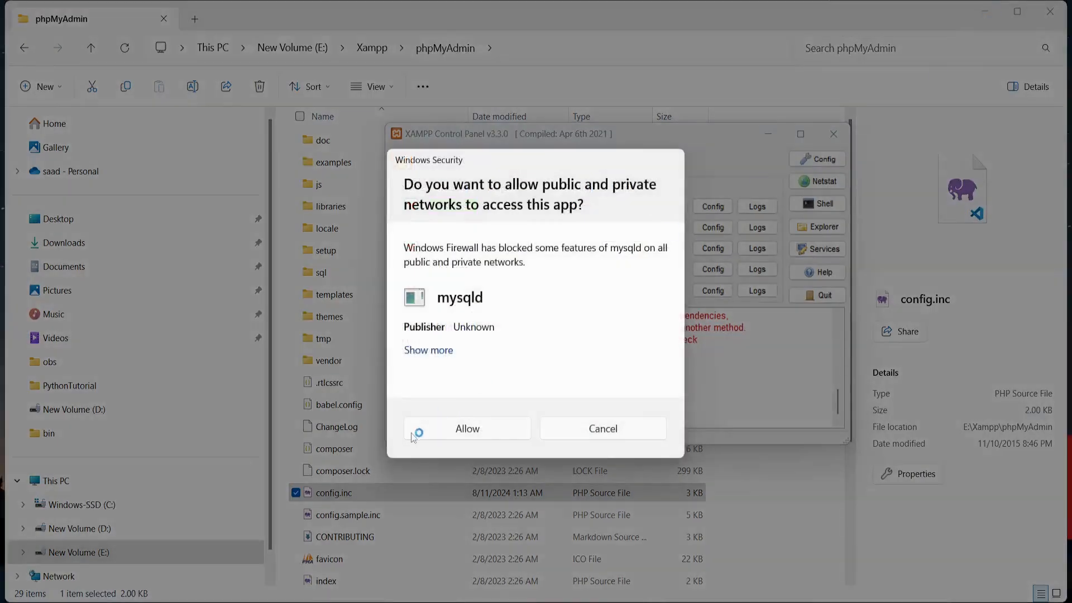
pyautogui.click(481, 440)
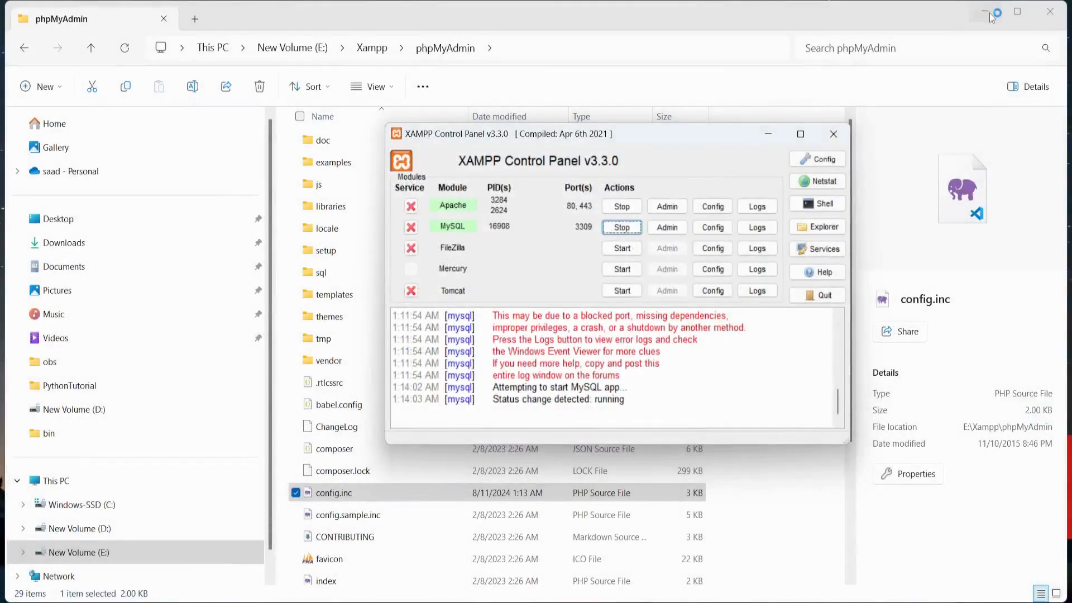
pyautogui.click(987, 12)
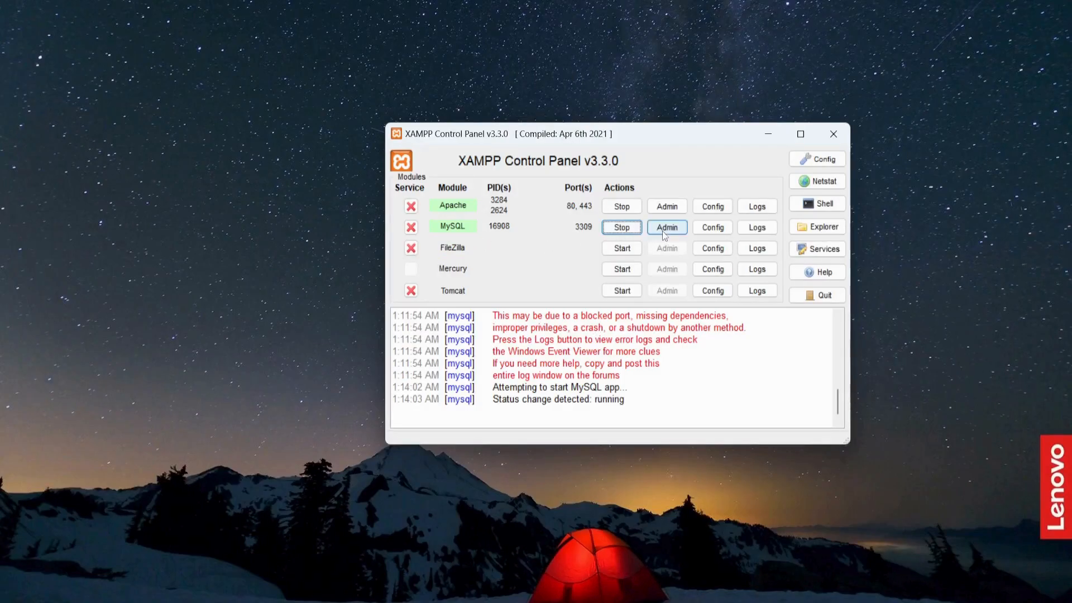
# Open phpMyAdmin through the Apache dashboard, view its SQL and Databases pages, and return to the Control Panel.
pyautogui.click(665, 211)
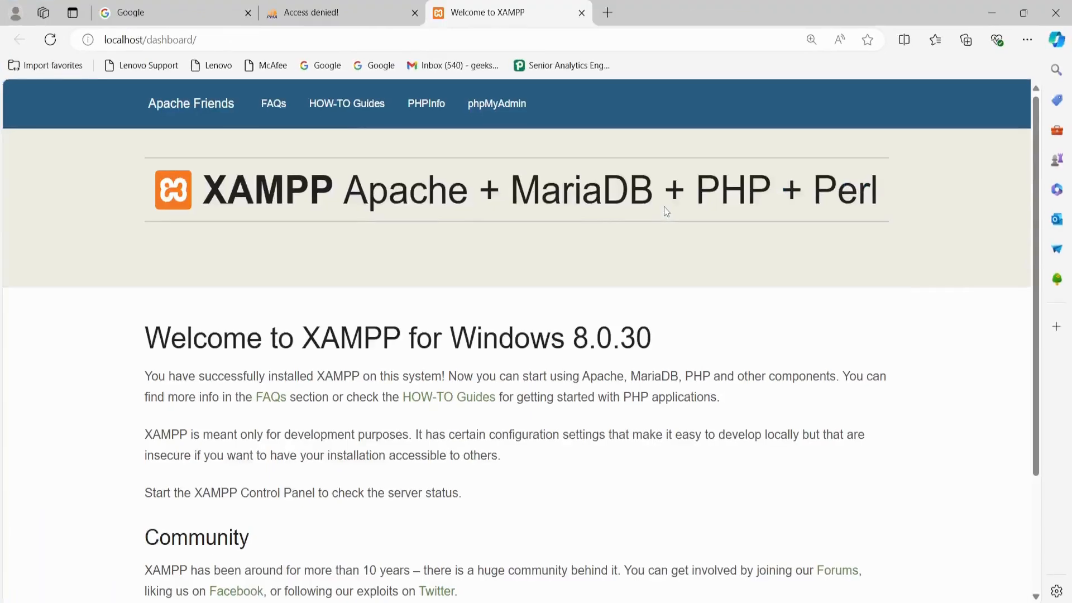
pyautogui.click(492, 115)
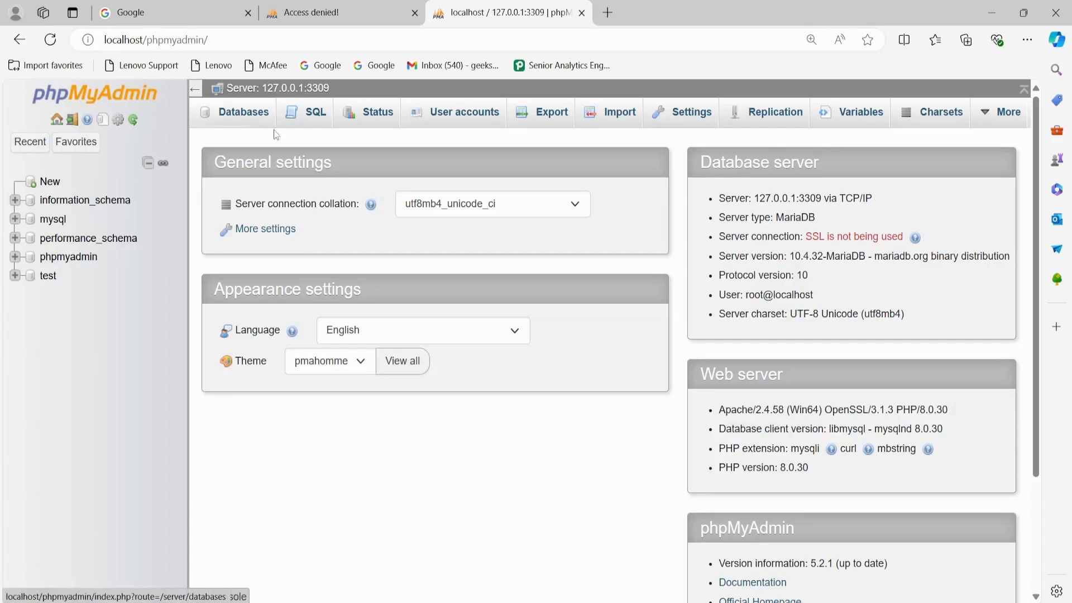
pyautogui.click(314, 119)
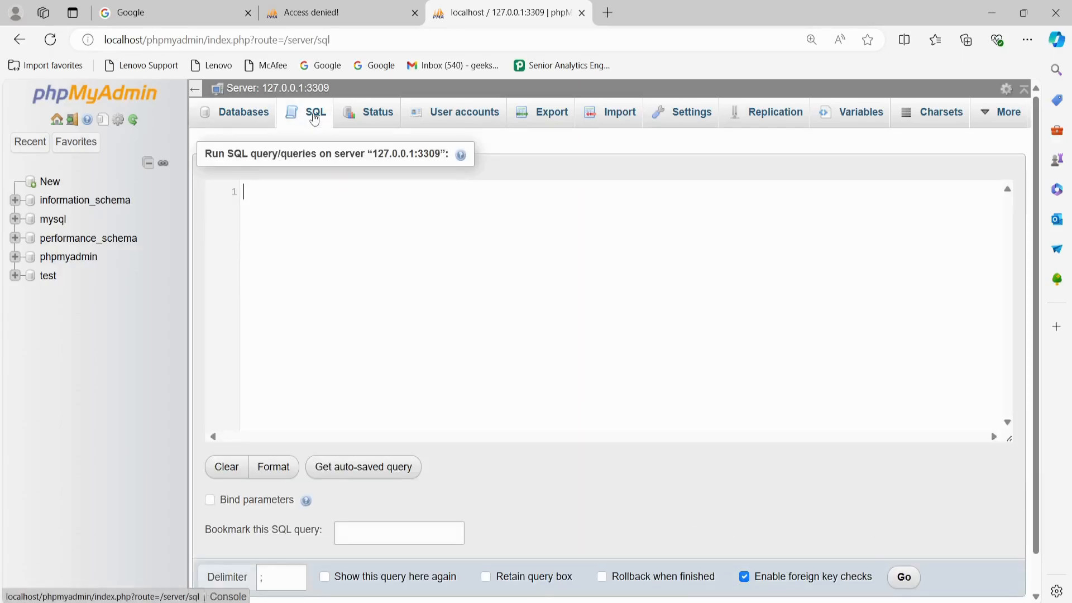
pyautogui.click(244, 122)
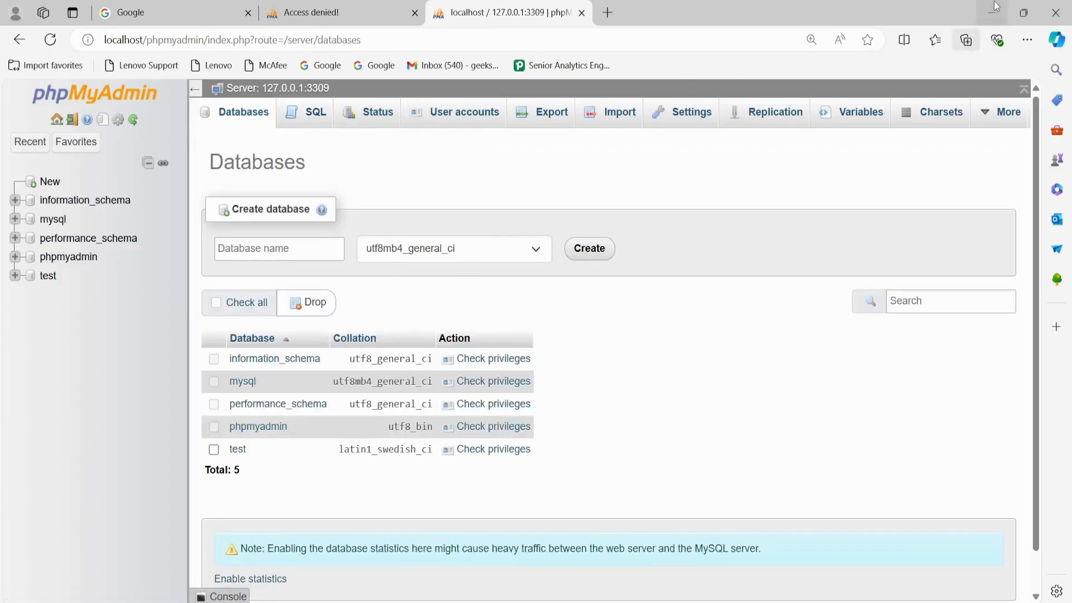
pyautogui.click(994, 11)
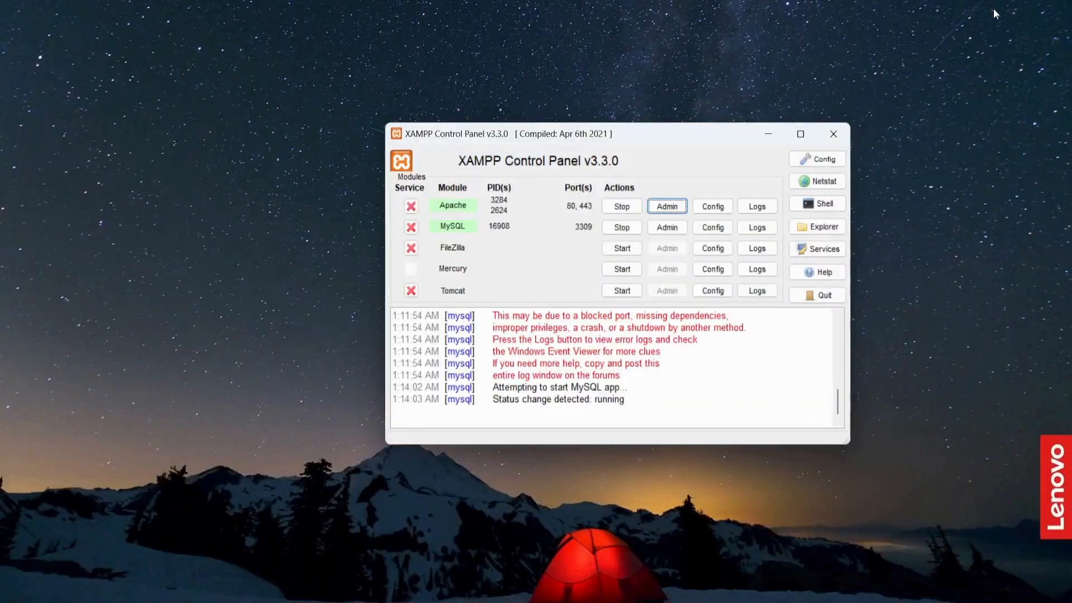